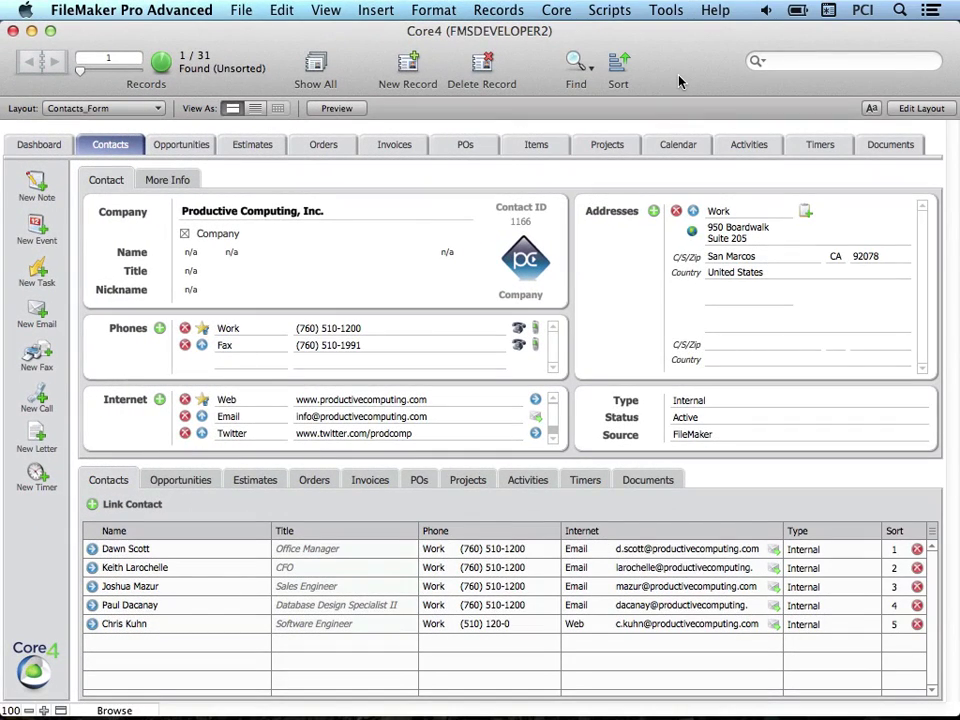
# Step: Set the company-wide bulletin type to Scrolling in the global preferences after trying Off and Static
pyautogui.click(557, 10)
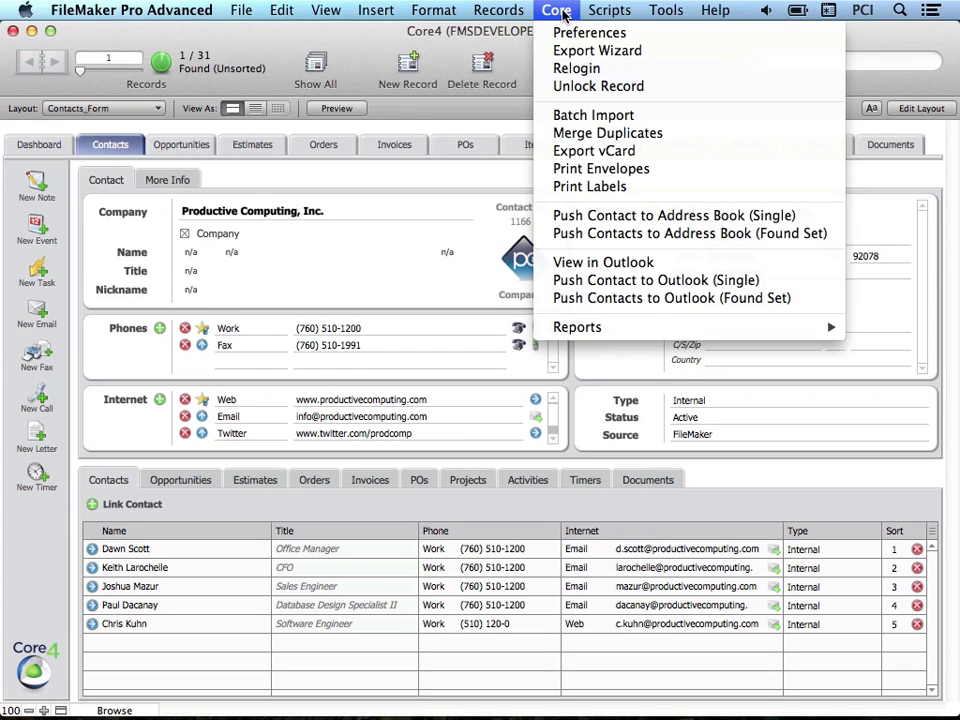
pyautogui.click(650, 38)
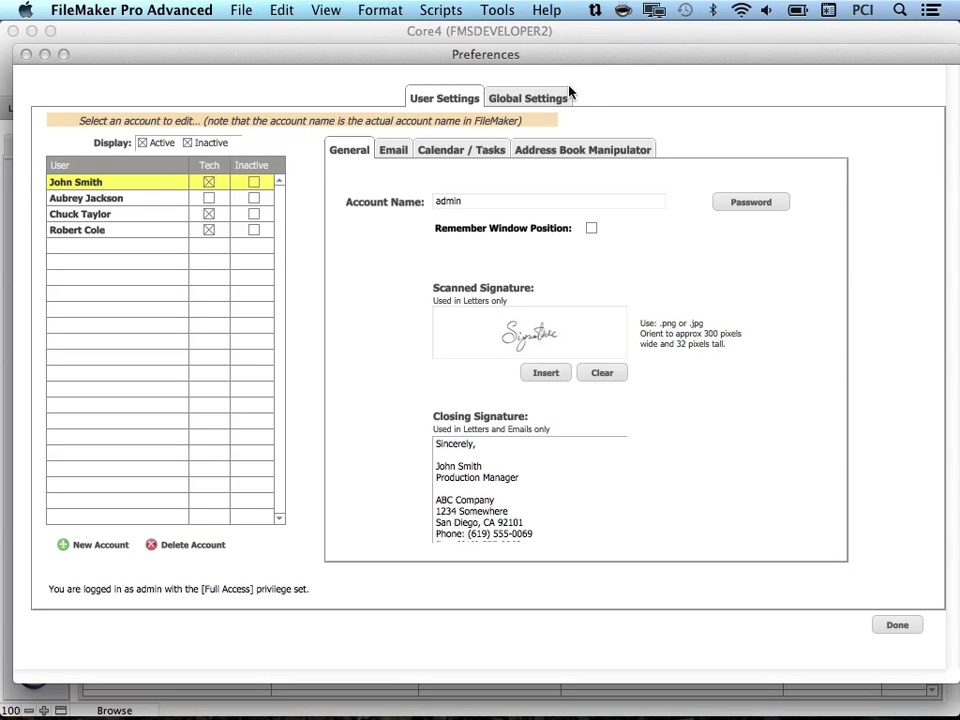
pyautogui.click(560, 98)
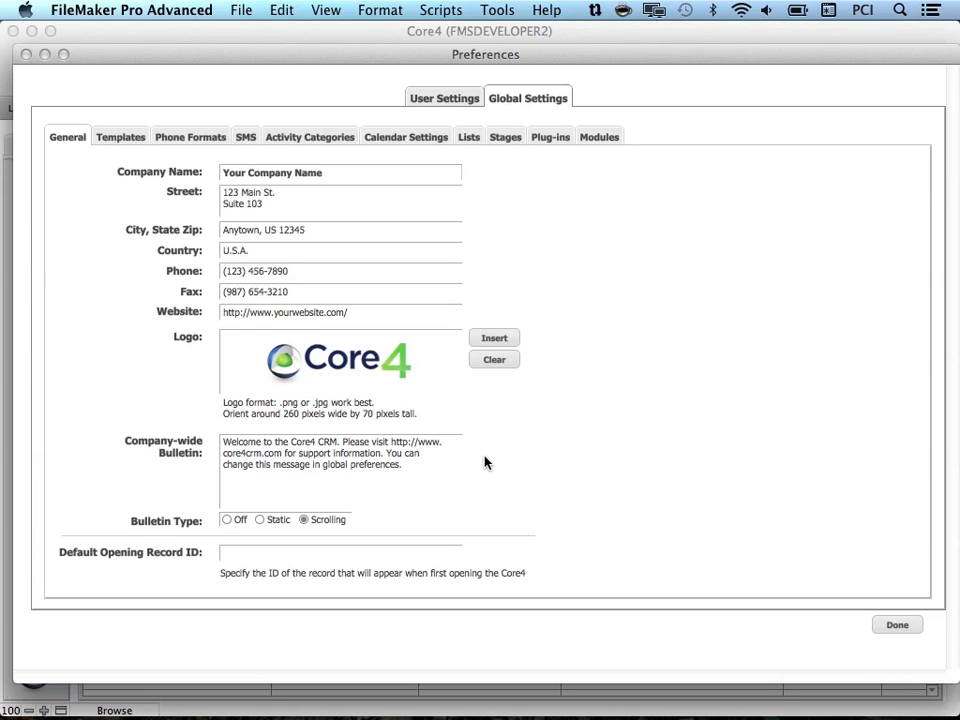
pyautogui.click(239, 521)
pyautogui.click(262, 521)
pyautogui.click(314, 522)
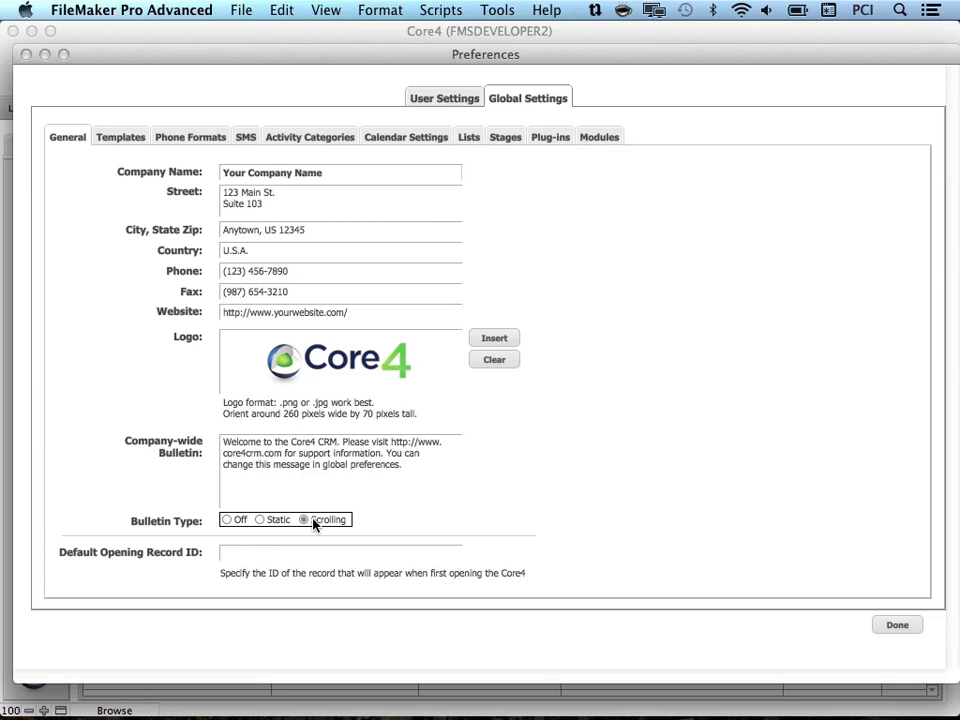
pyautogui.click(508, 489)
# Step: Close the preferences and view the company-wide bulletin on the Dashboard
pyautogui.click(898, 626)
pyautogui.click(45, 144)
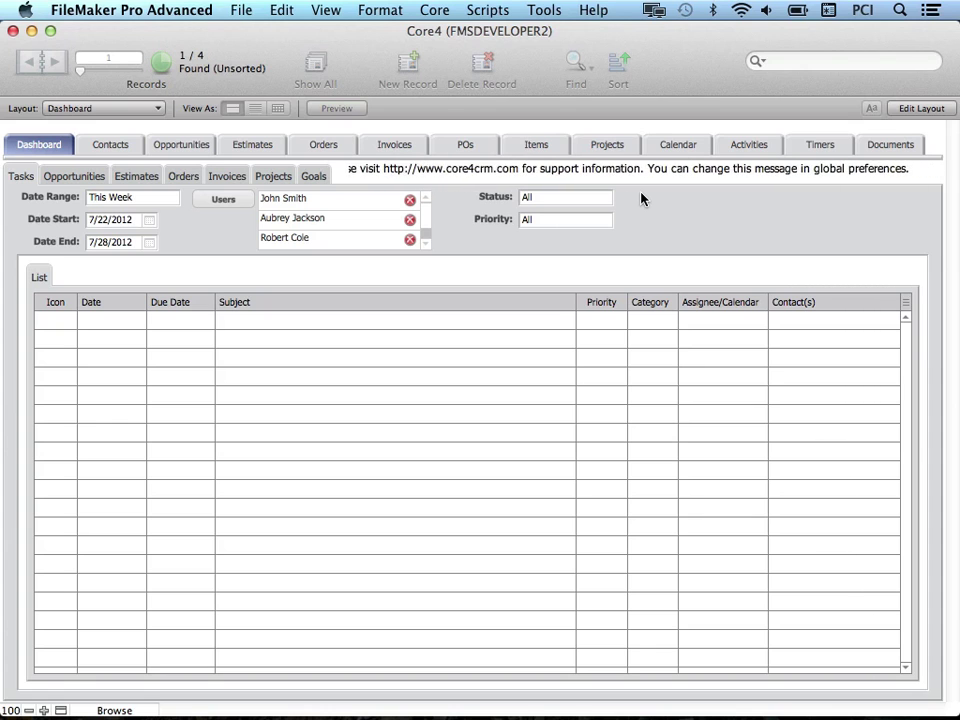
# Step: Review the Default Opening Record ID setting in the global preferences and look up the contact ID on the Productive Computing, Inc. record
pyautogui.click(433, 17)
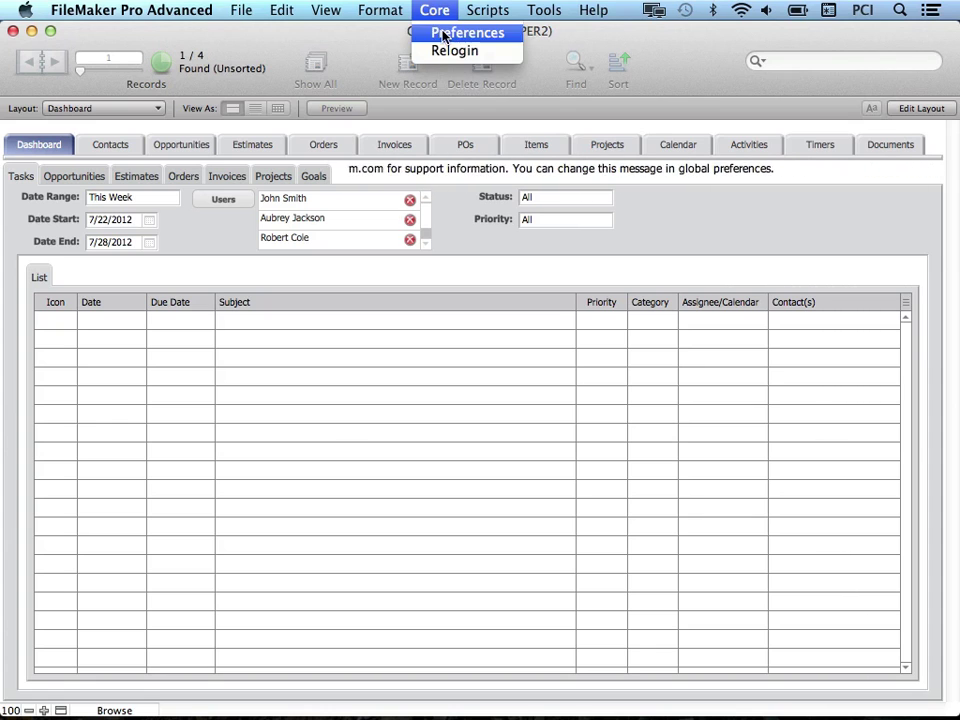
pyautogui.click(440, 32)
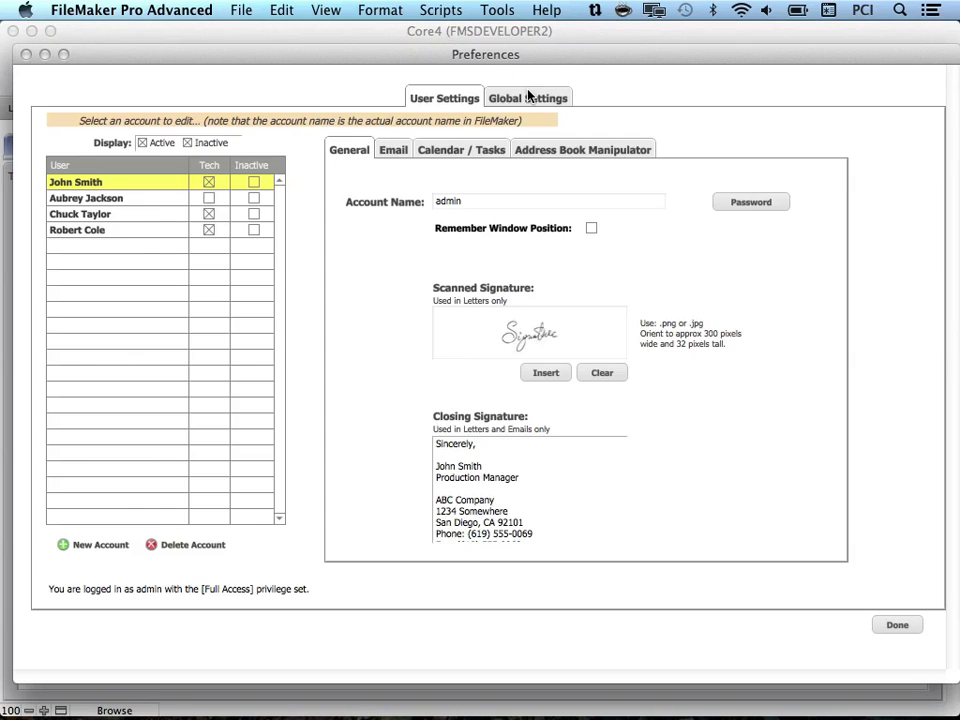
pyautogui.click(529, 96)
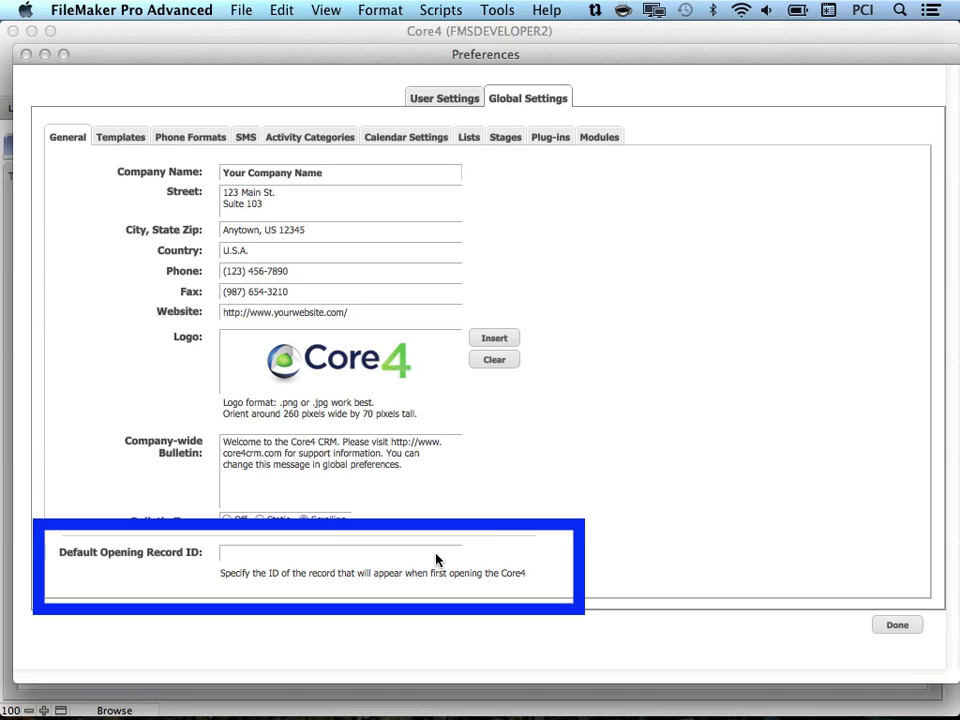
pyautogui.click(893, 627)
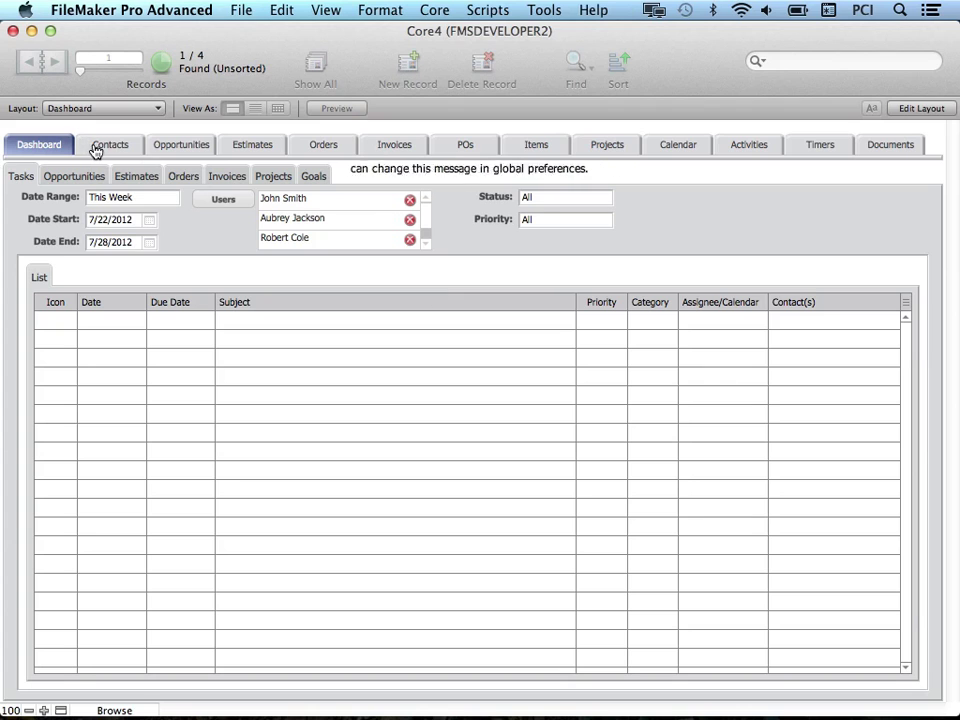
pyautogui.click(97, 148)
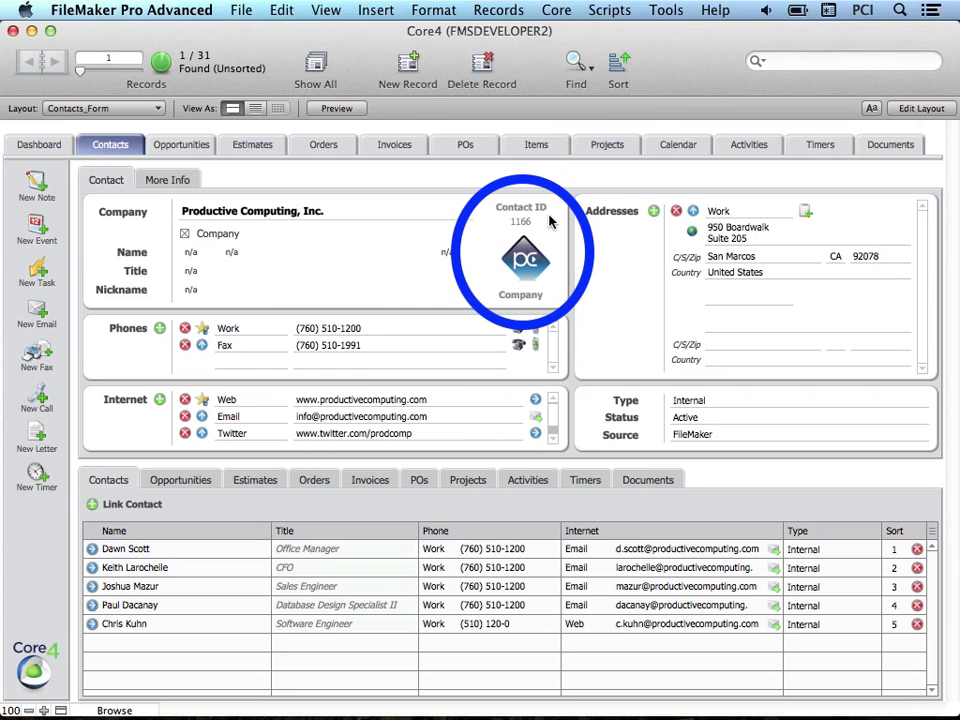
# Step: Set the Default Opening Record ID to 1166 in the general global preferences
pyautogui.click(556, 10)
pyautogui.click(565, 33)
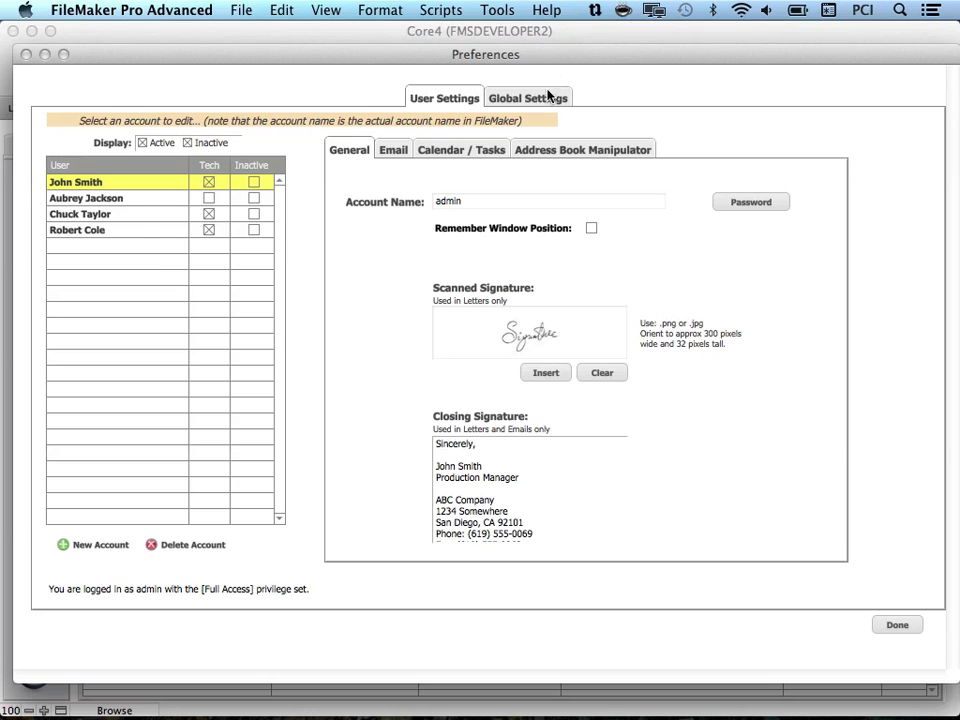
pyautogui.click(548, 99)
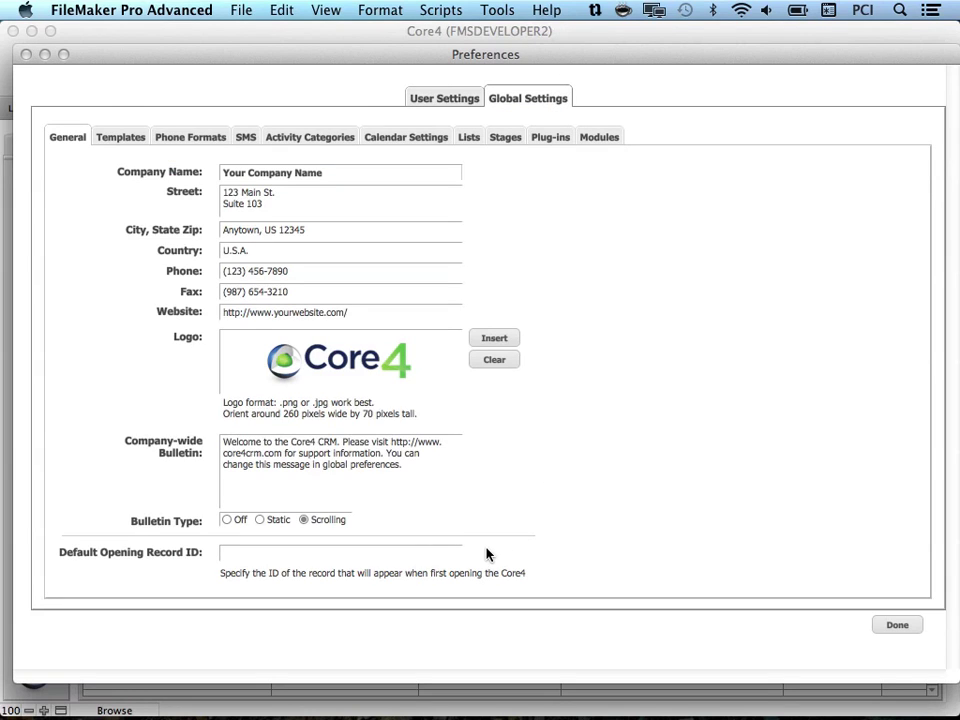
pyautogui.click(426, 552)
pyautogui.write('1166')
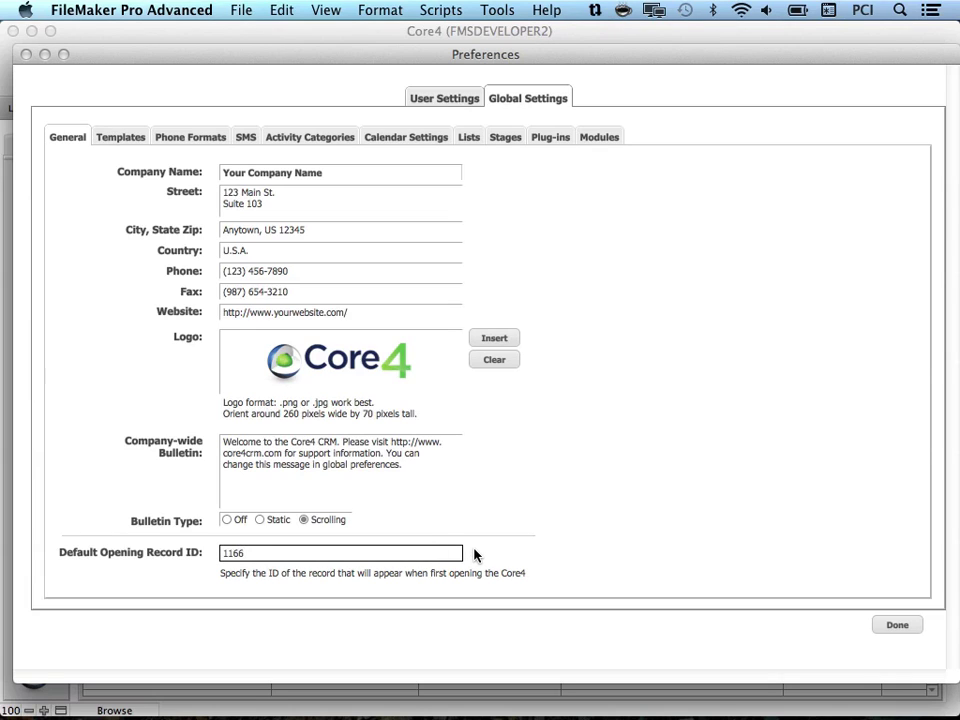
pyautogui.click(474, 555)
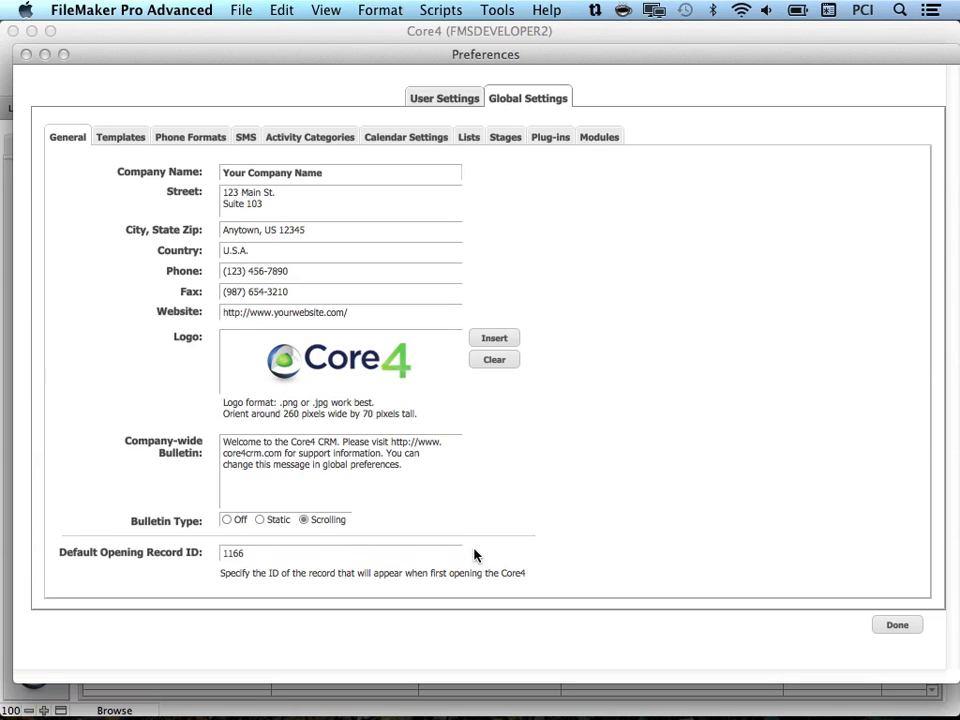
# Step: Examine the contents of the Sample Letter Template in the global template settings and close it
pyautogui.click(122, 137)
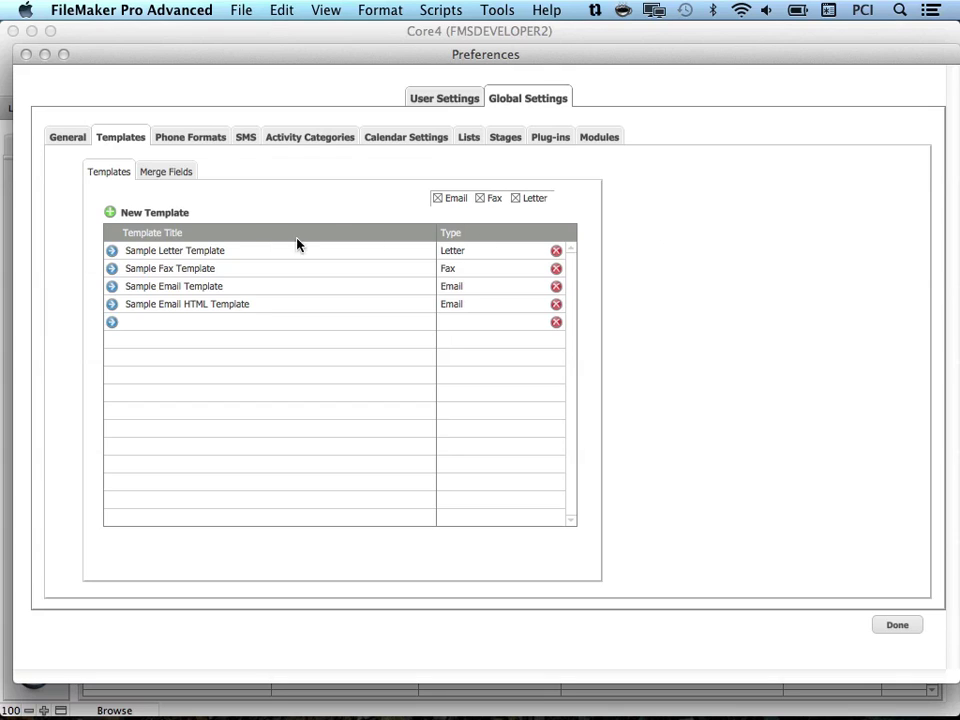
pyautogui.click(112, 251)
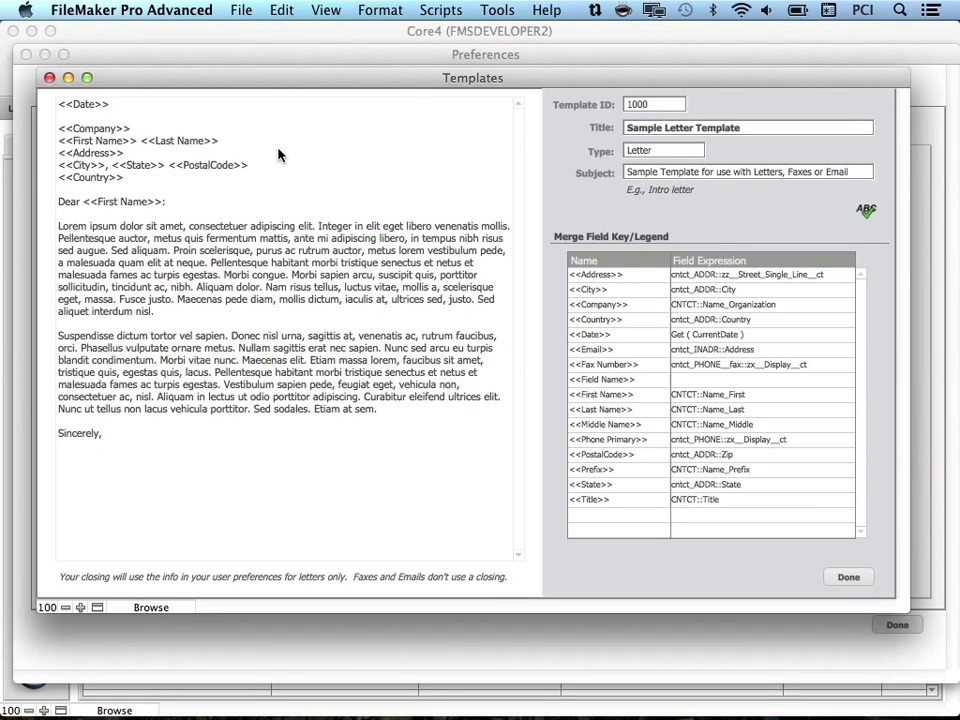
pyautogui.click(857, 577)
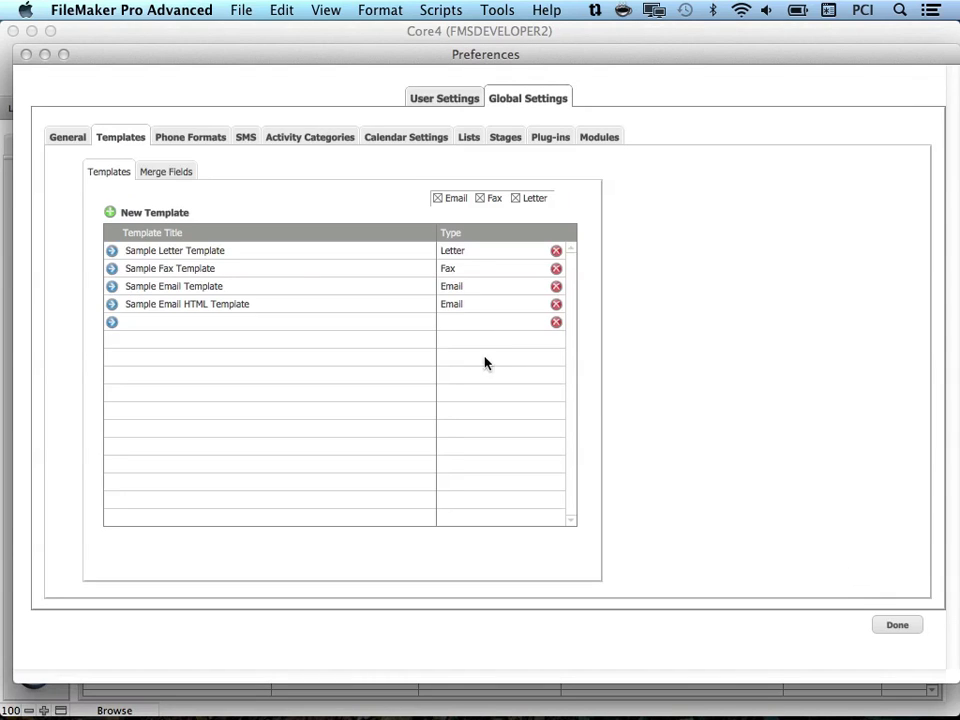
# Step: Add a new entry to the merge field key/legend of the template settings
pyautogui.click(171, 172)
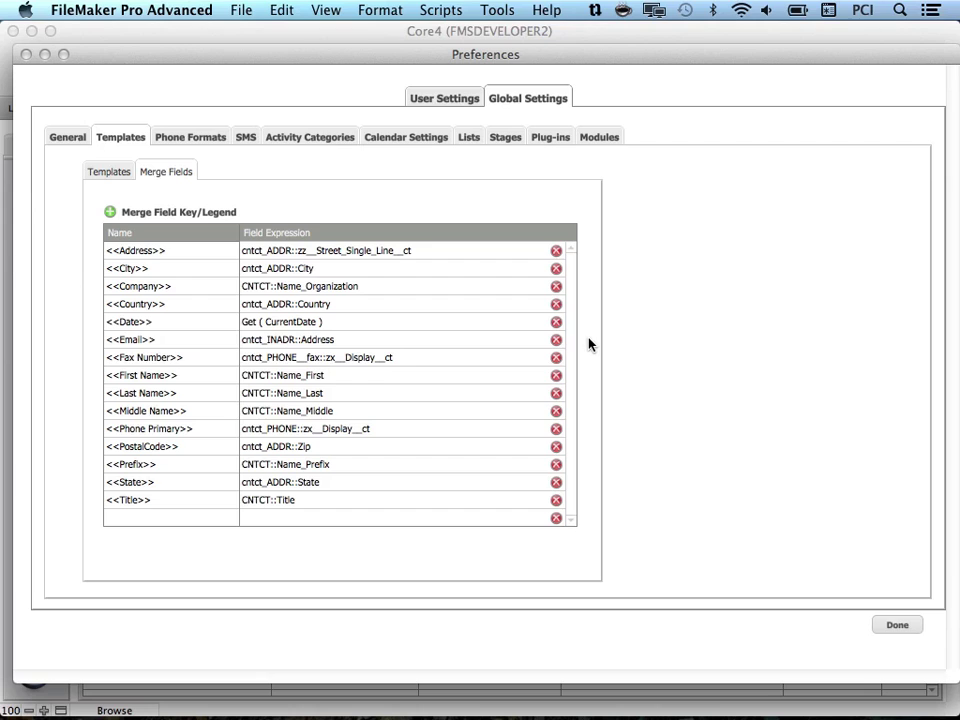
pyautogui.click(111, 212)
pyautogui.click(221, 208)
# Step: Create a new template titled "Follow Up" and set its type to Email
pyautogui.click(124, 177)
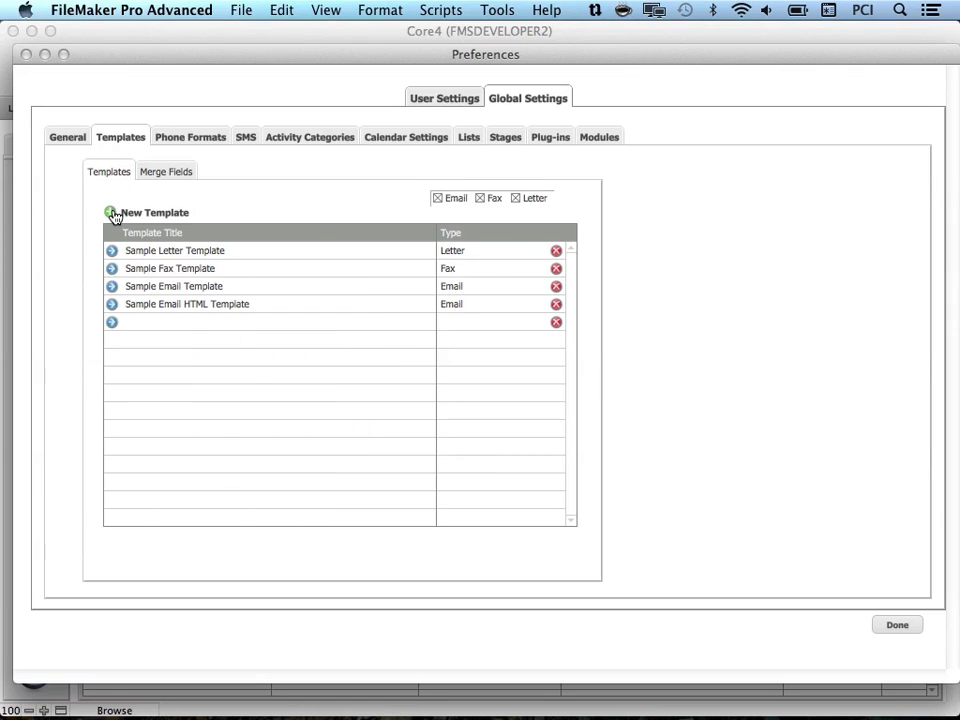
pyautogui.click(112, 213)
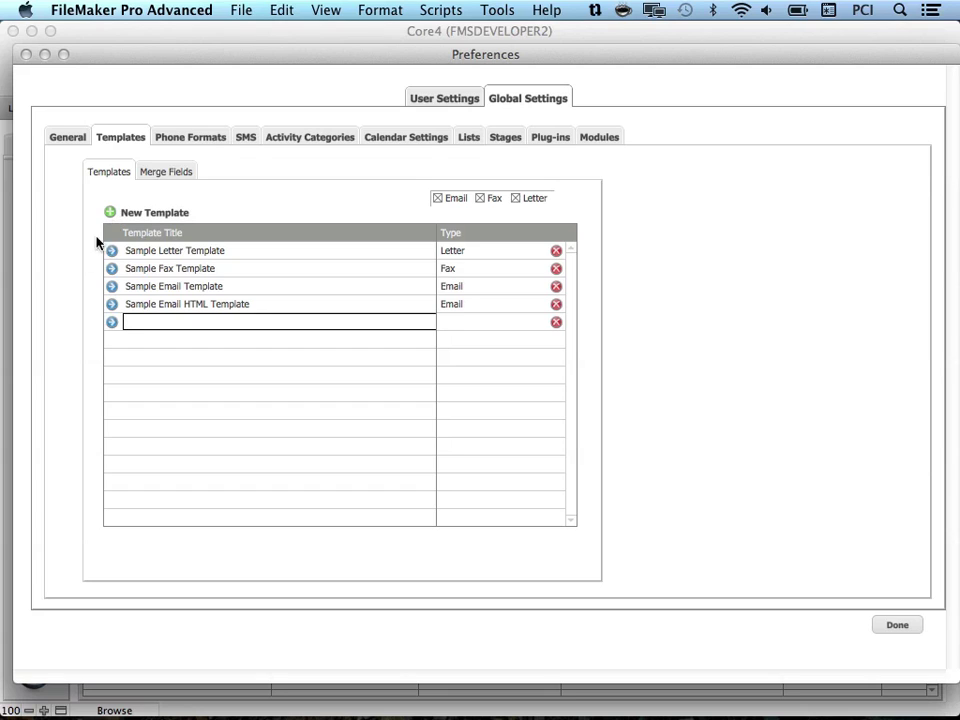
pyautogui.write('Follow Up')
pyautogui.click(89, 286)
pyautogui.click(444, 321)
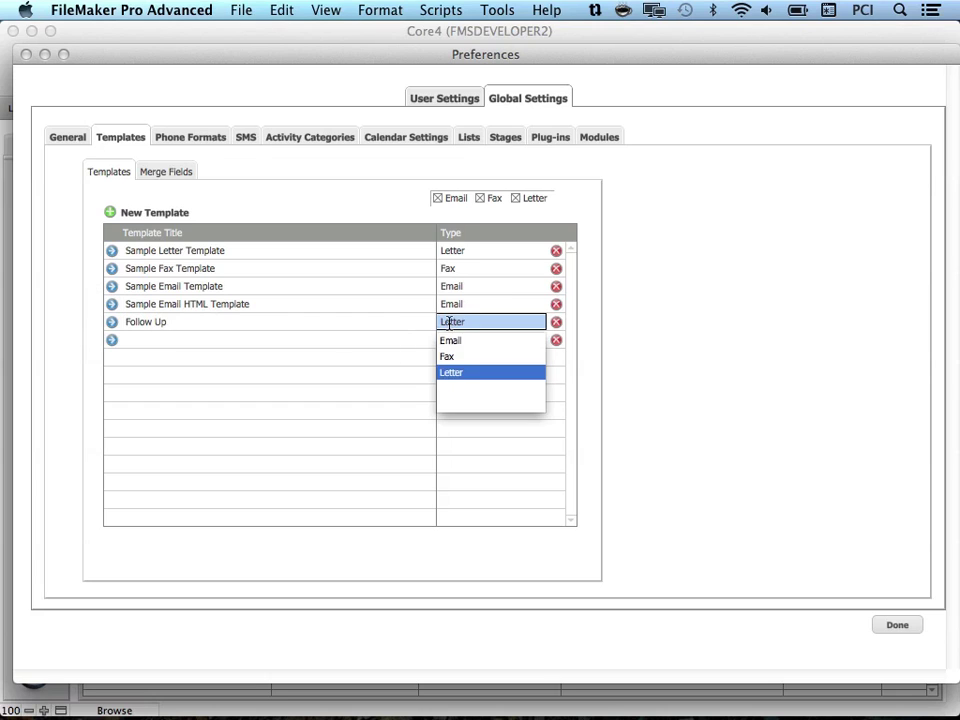
pyautogui.click(452, 341)
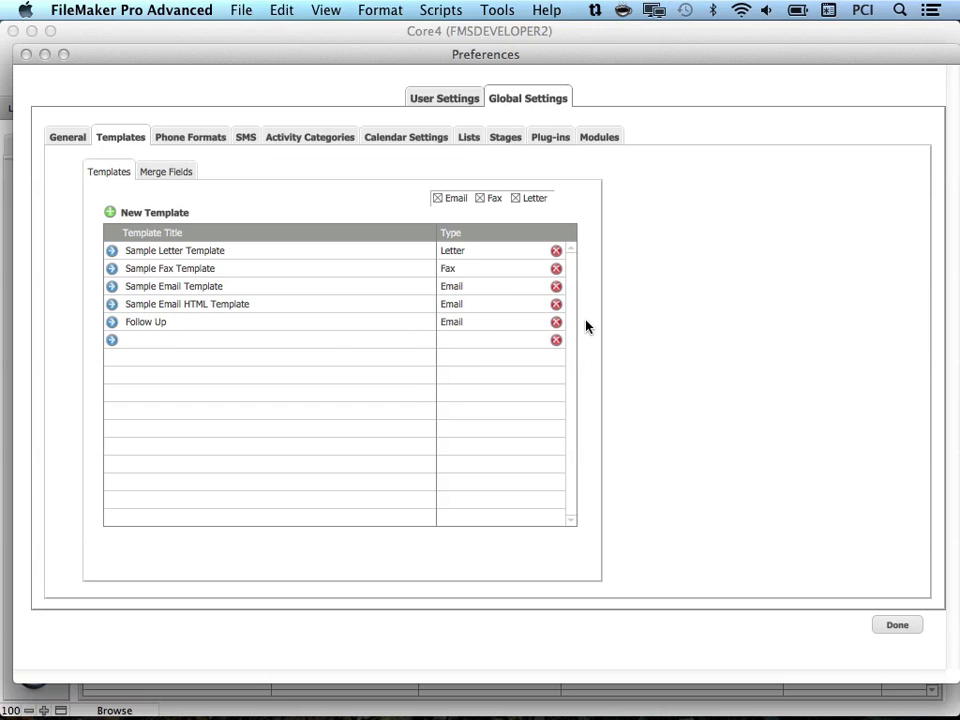
# Step: Hide and restore the Email templates and the Fax templates in the template list
pyautogui.click(437, 198)
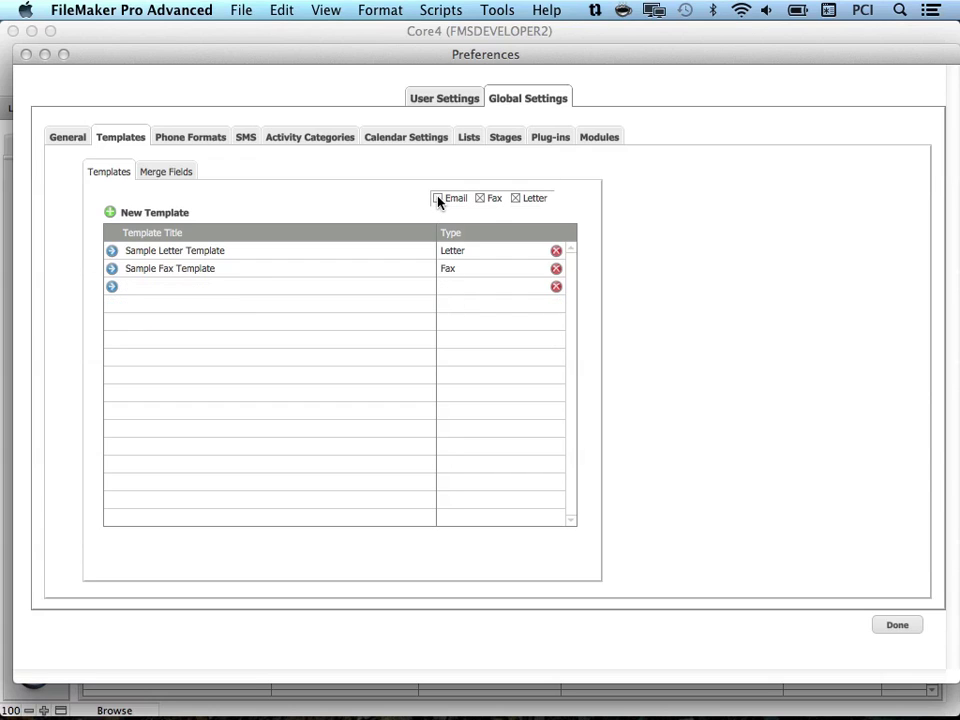
pyautogui.click(437, 198)
pyautogui.click(481, 199)
pyautogui.click(481, 199)
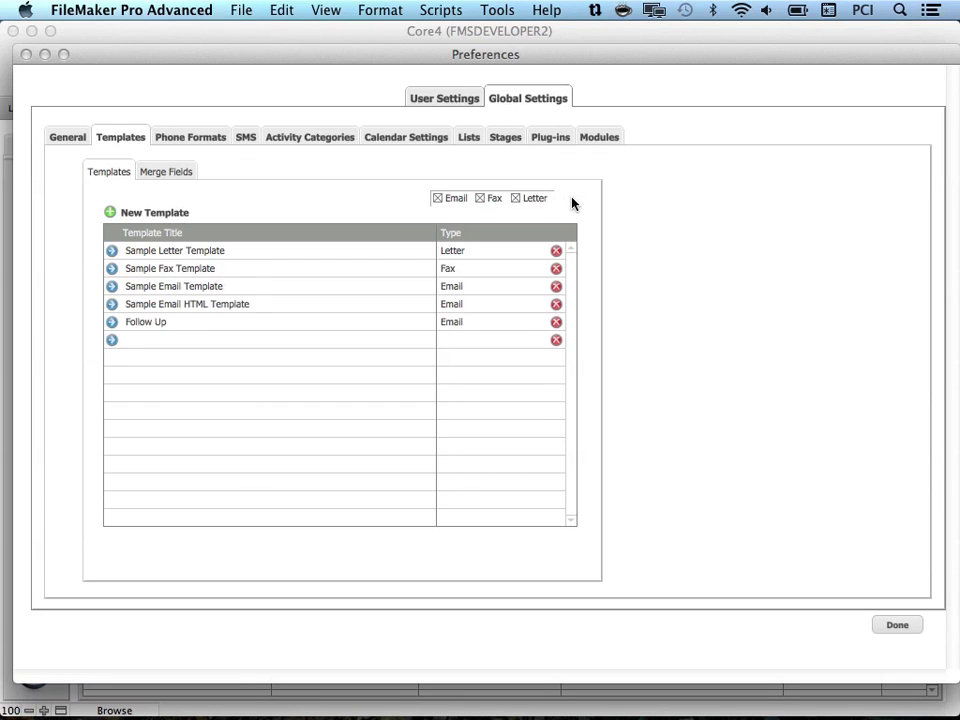
# Step: Open the Follow Up template and insert the <<Date>> merge field at the start of its body
pyautogui.click(111, 325)
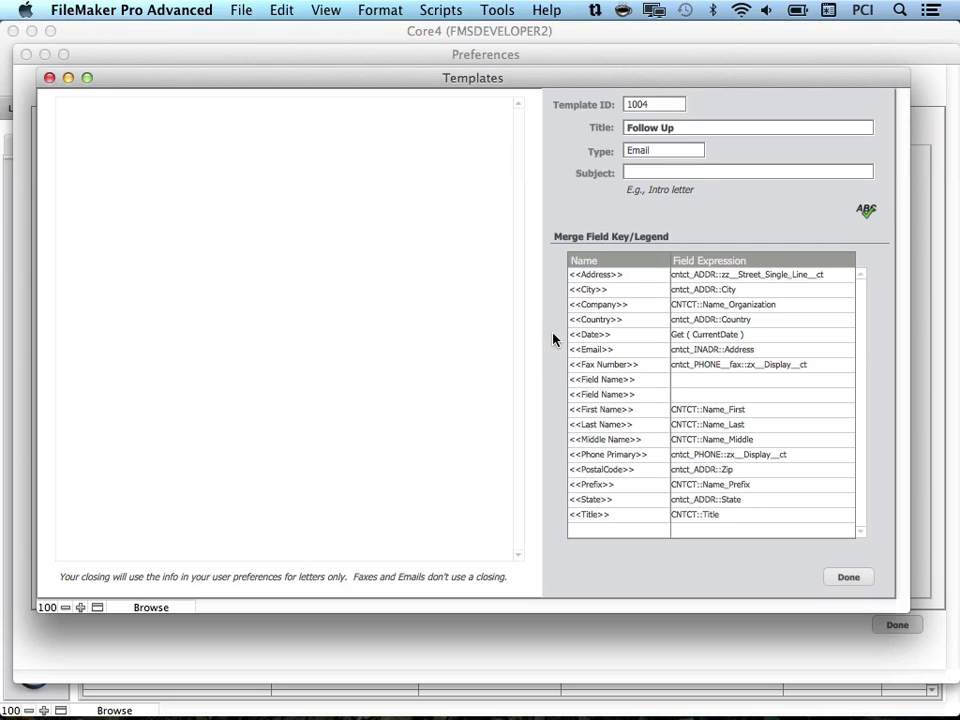
pyautogui.click(591, 334)
pyautogui.moveTo(591, 334); pyautogui.dragTo(248, 208)
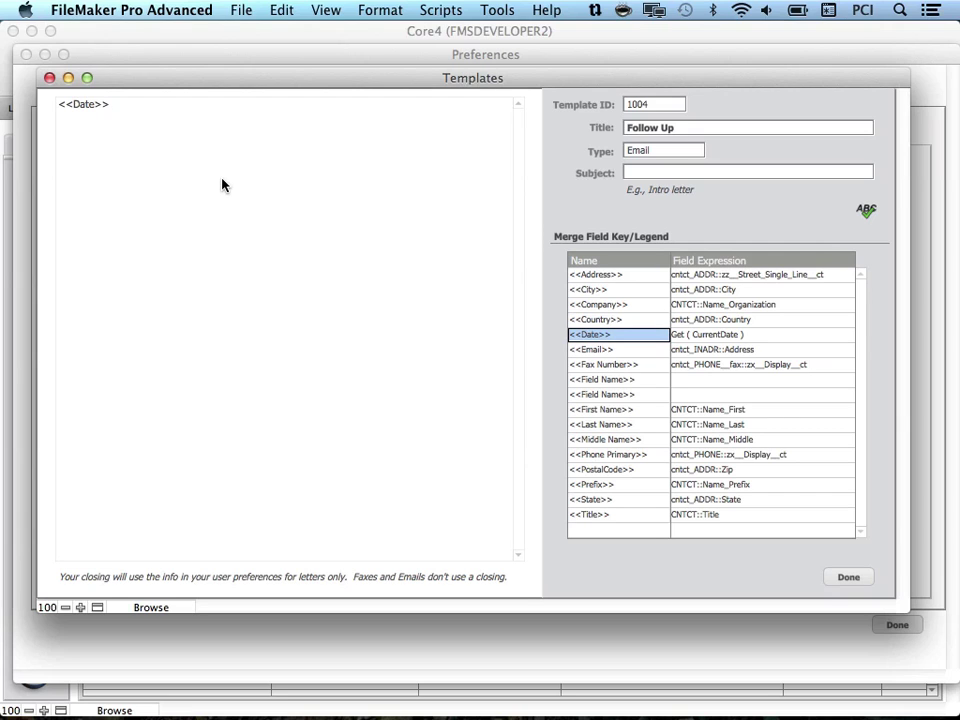
# Step: Start a salutation below the date, separated by a blank line, with "Dear" and the <<First Name>> merge field
pyautogui.click(222, 185)
pyautogui.press('Return')
pyautogui.press('Return')
pyautogui.write('Dear')
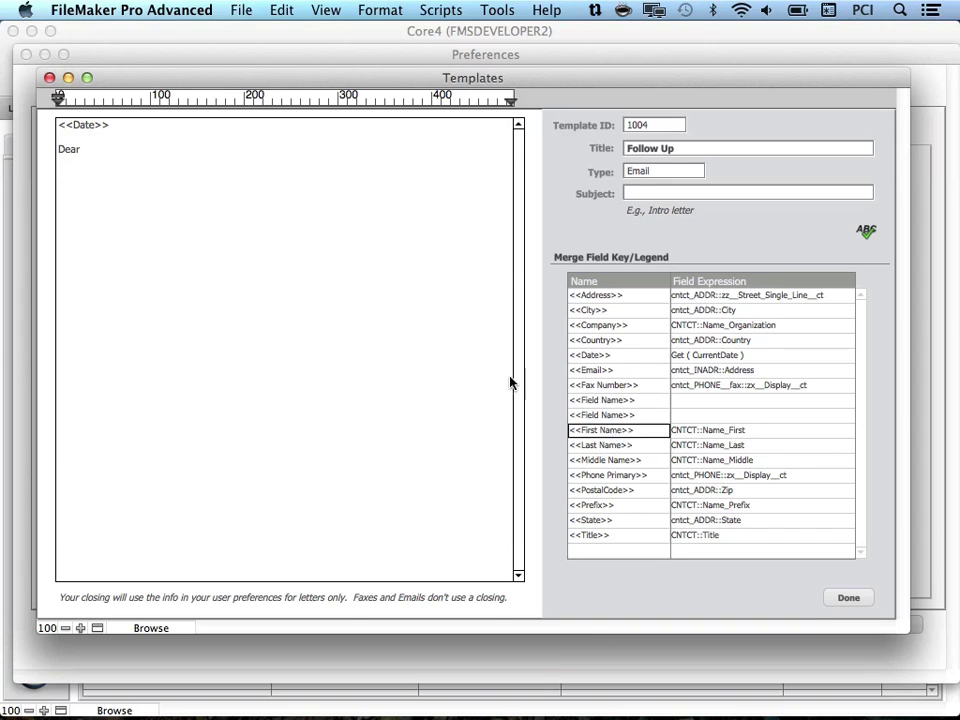
pyautogui.click(600, 444)
pyautogui.click(600, 409)
pyautogui.moveTo(600, 409); pyautogui.dragTo(220, 141)
pyautogui.click(225, 149)
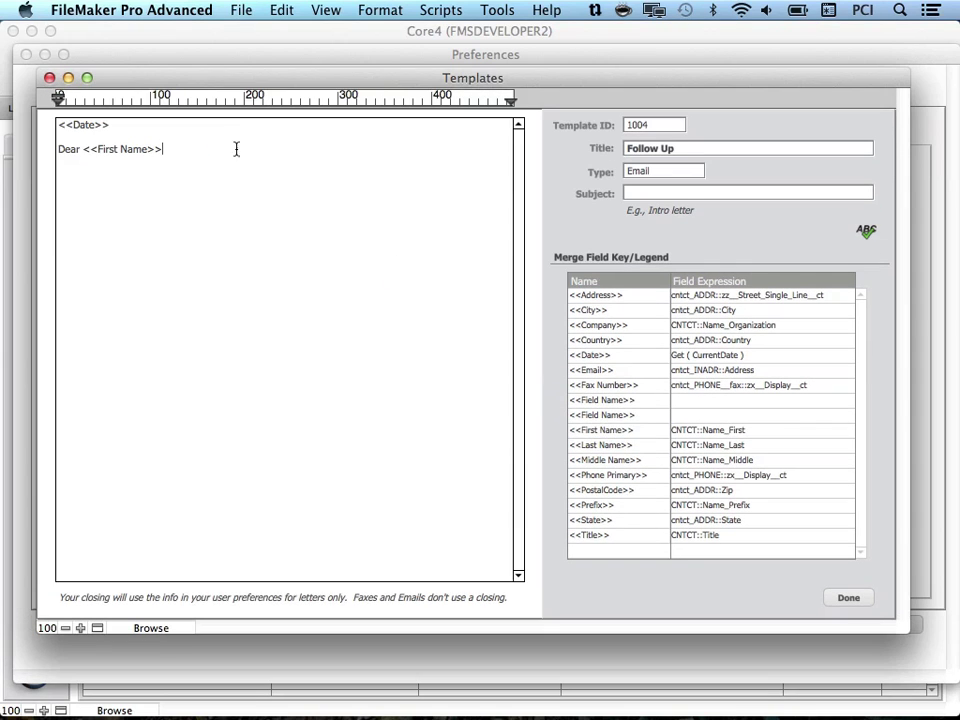
# Step: Complete the salutation with the <<Last Name>> merge field followed by a comma
pyautogui.click(603, 453)
pyautogui.click(600, 422)
pyautogui.moveTo(600, 422); pyautogui.dragTo(223, 144)
pyautogui.click(262, 148)
pyautogui.write(',')
# Step: Add the body text "Thank you for your interest and we look forward to working with you." below the salutation, after a blank line
pyautogui.press('Return')
pyautogui.press('Return')
pyautogui.write('Thank you for your interest and we look forwar')
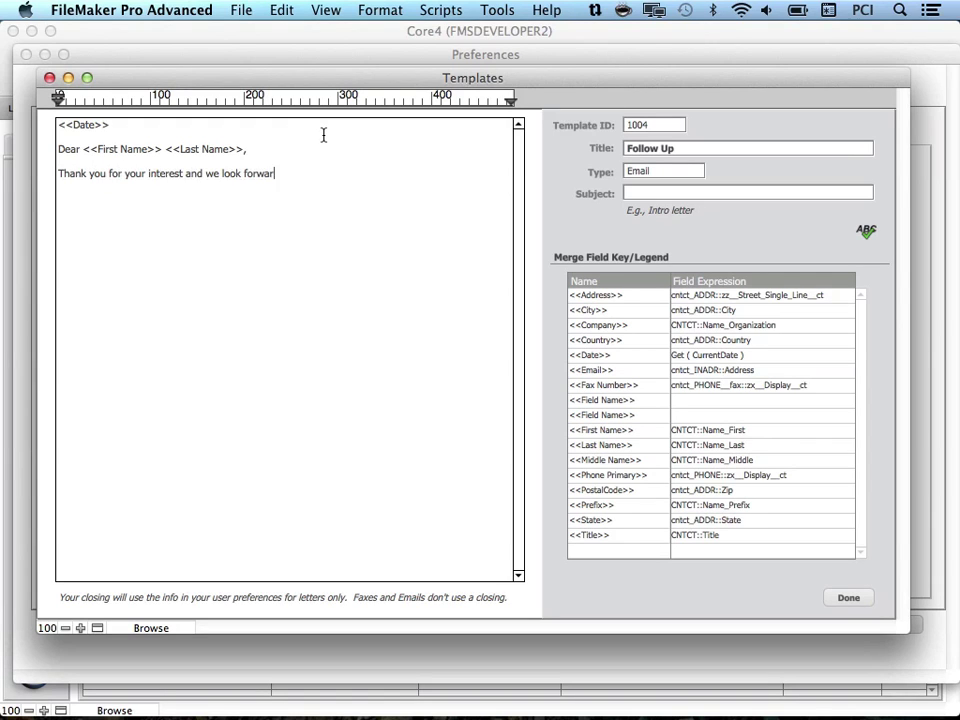
pyautogui.write('d to working with you.')
# Step: Set the template's subject to "Follow Up" and close the template and the preferences
pyautogui.click(637, 194)
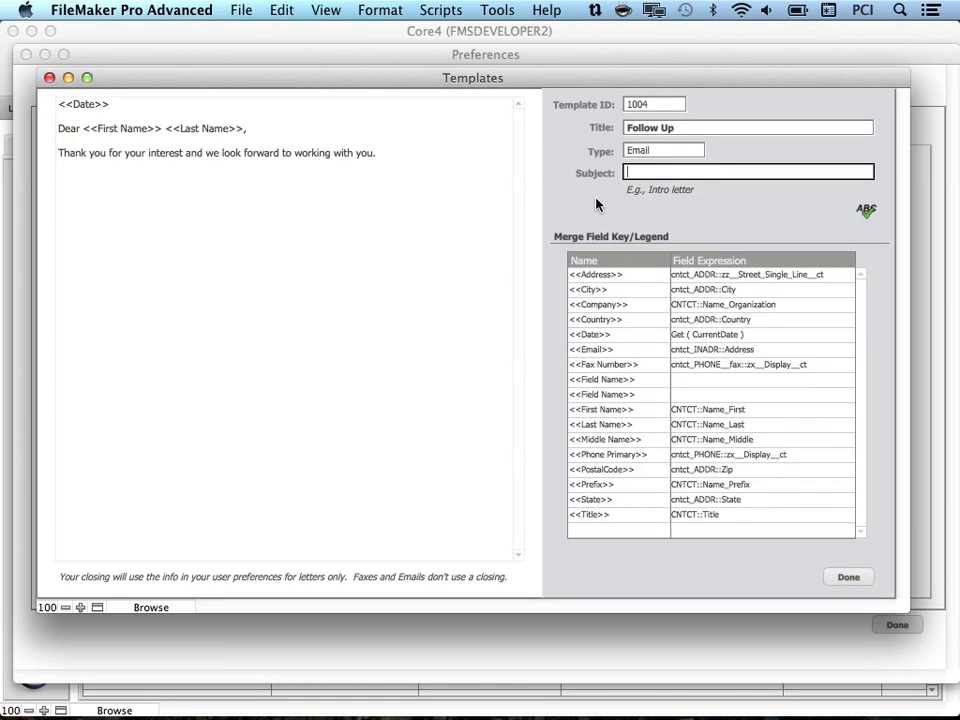
pyautogui.write('Follow Up')
pyautogui.click(857, 581)
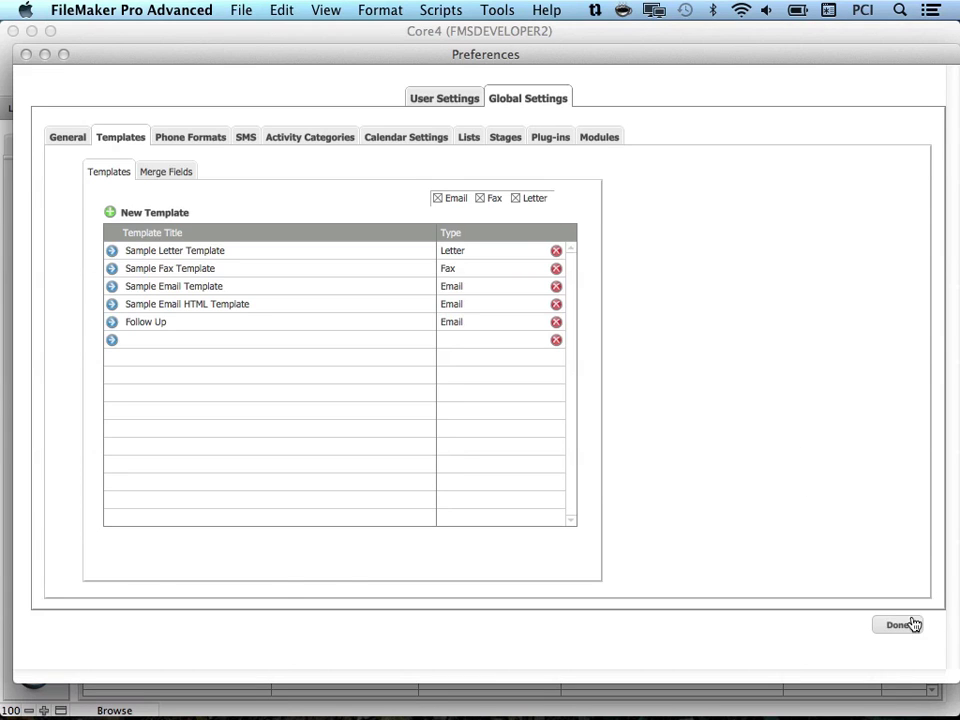
pyautogui.click(908, 625)
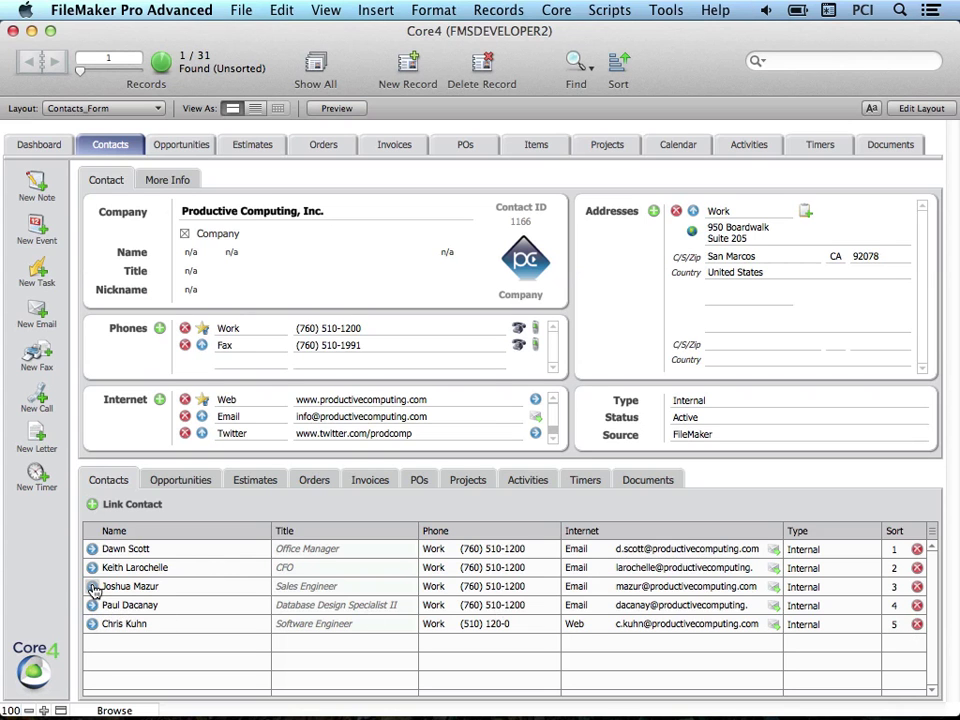
# Step: Create a new email to the Sales Engineer contact linked to Productive Computing, Inc., and apply the Follow Up template
pyautogui.click(91, 587)
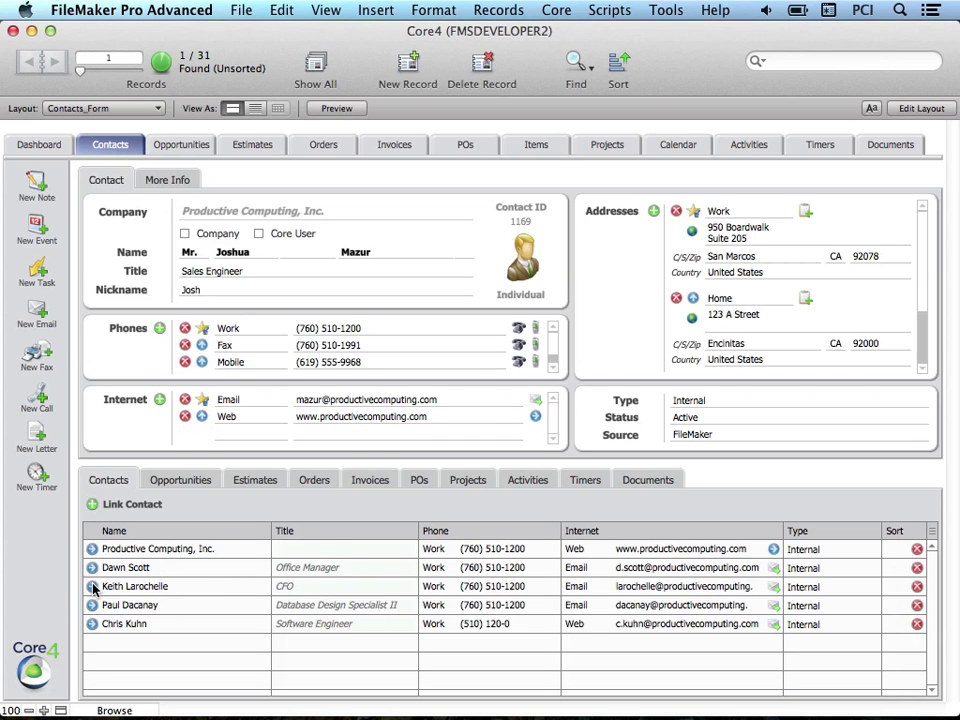
pyautogui.click(40, 320)
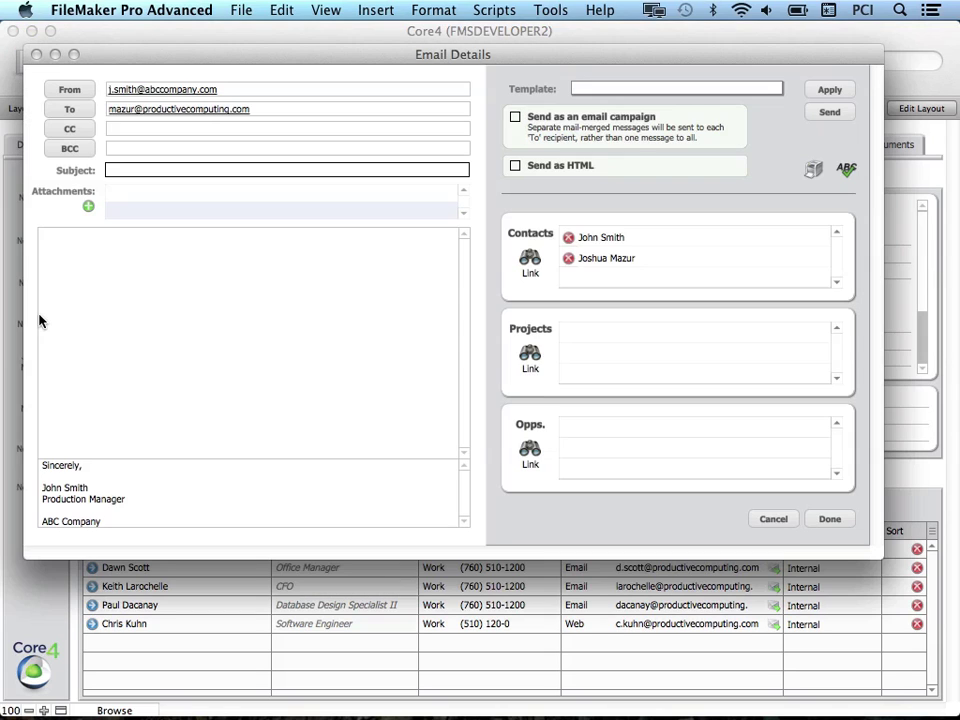
pyautogui.click(592, 89)
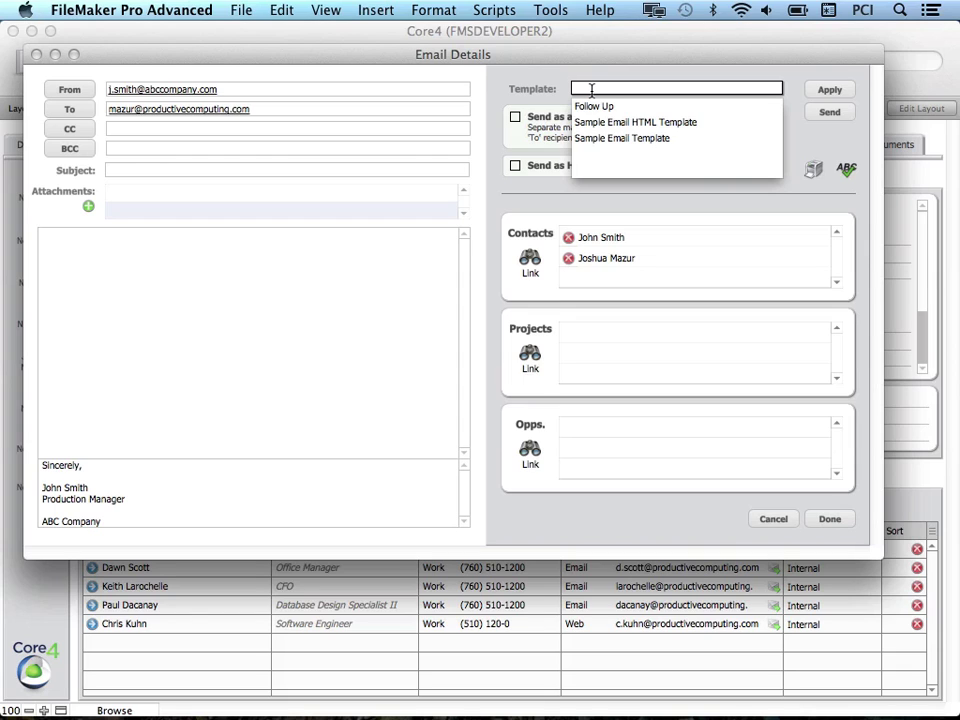
pyautogui.click(596, 105)
pyautogui.click(824, 90)
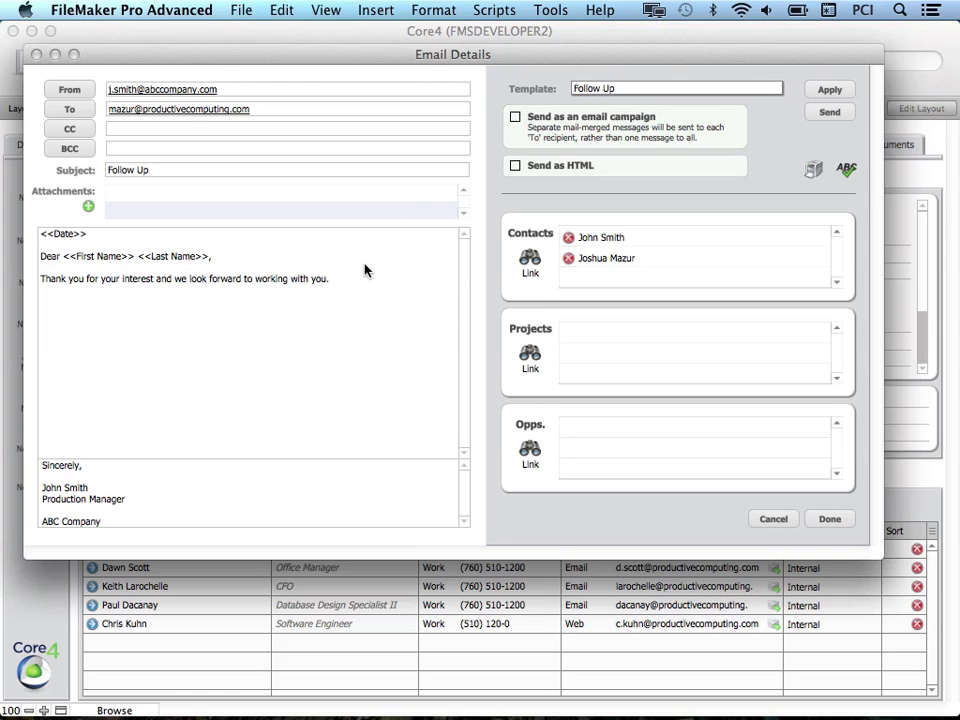
# Step: Preview the email with its merge fields filled in, and finish the email details without sending
pyautogui.click(813, 175)
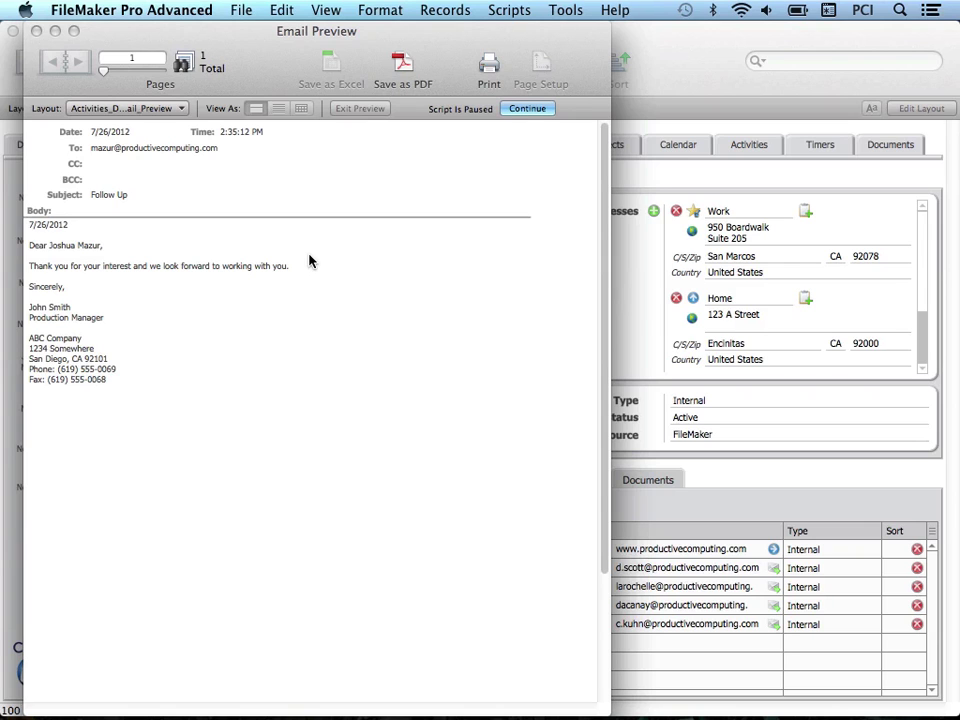
pyautogui.click(527, 108)
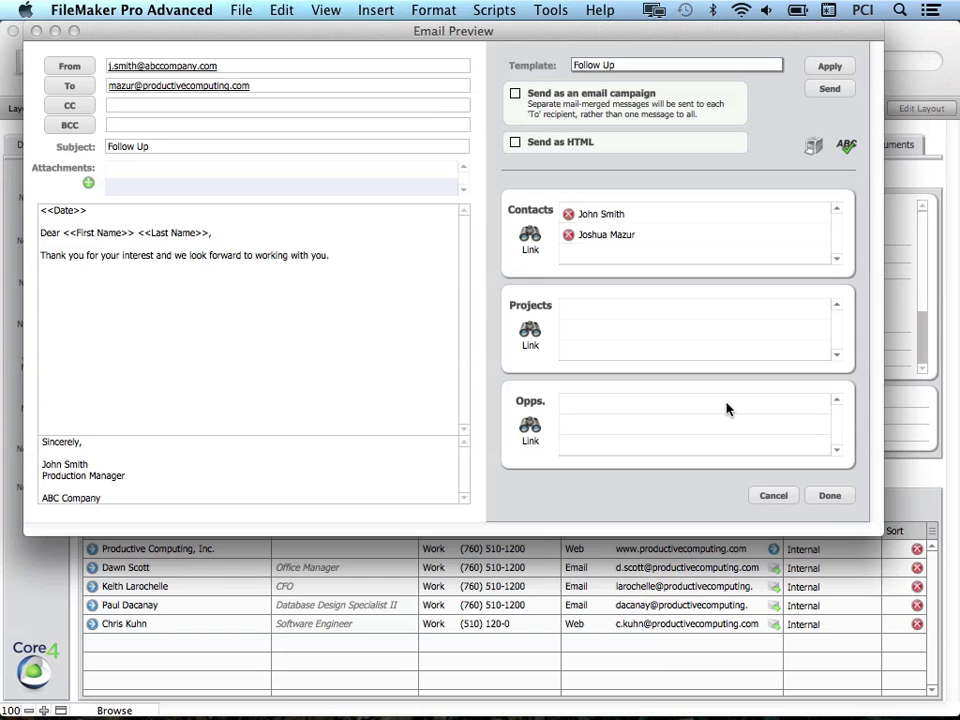
pyautogui.click(829, 495)
pyautogui.click(660, 284)
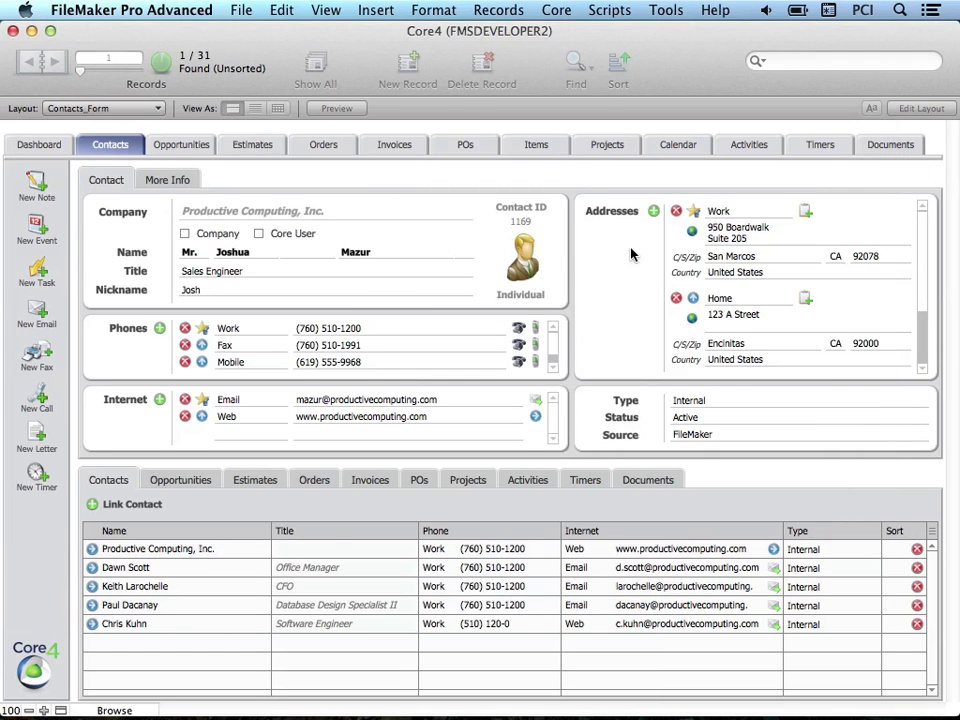
# Step: Open the phone formats in the global preferences and start a new phone format entry
pyautogui.click(557, 10)
pyautogui.click(567, 35)
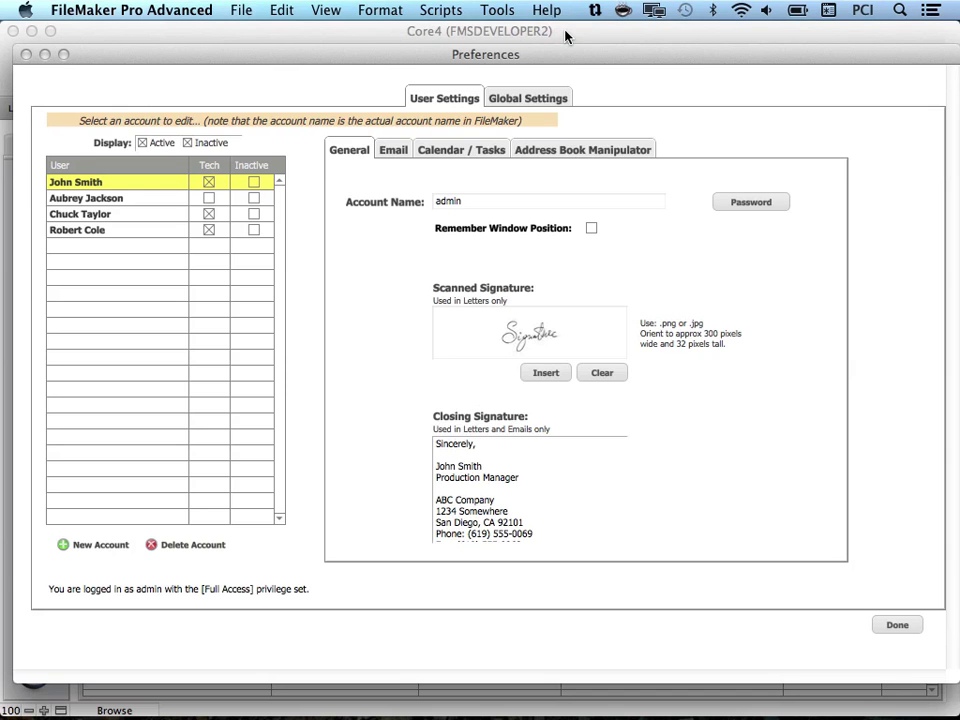
pyautogui.click(542, 97)
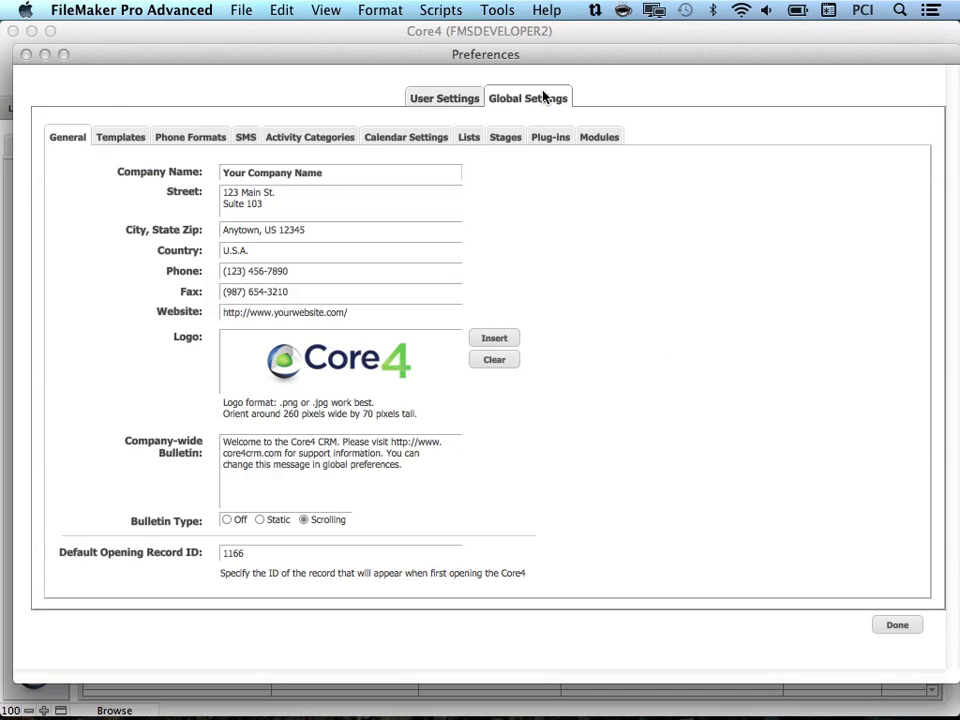
pyautogui.click(214, 142)
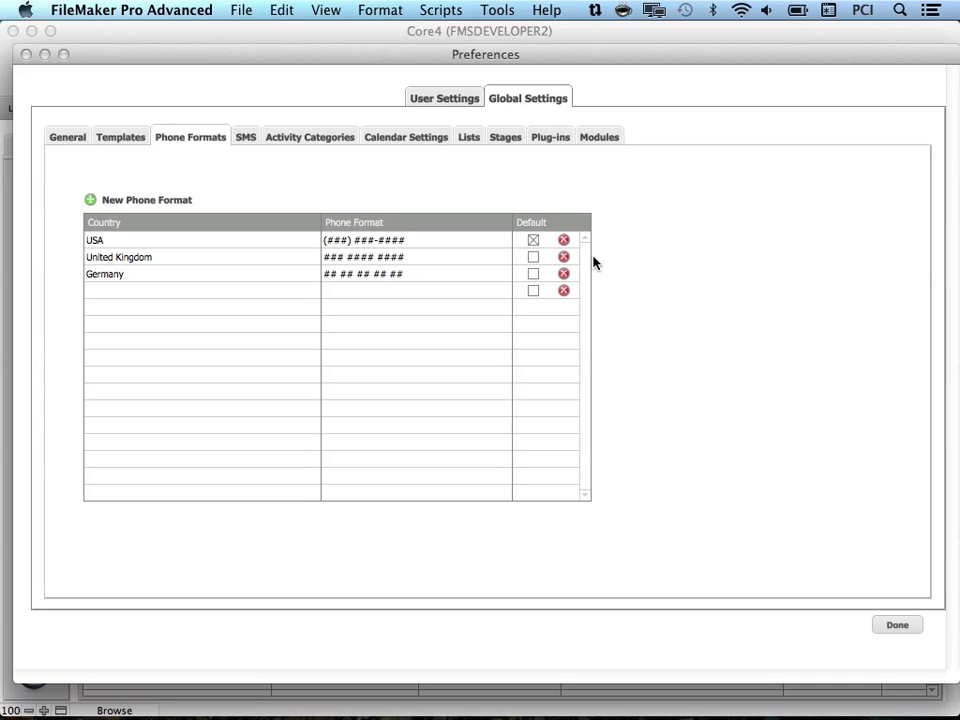
pyautogui.click(92, 201)
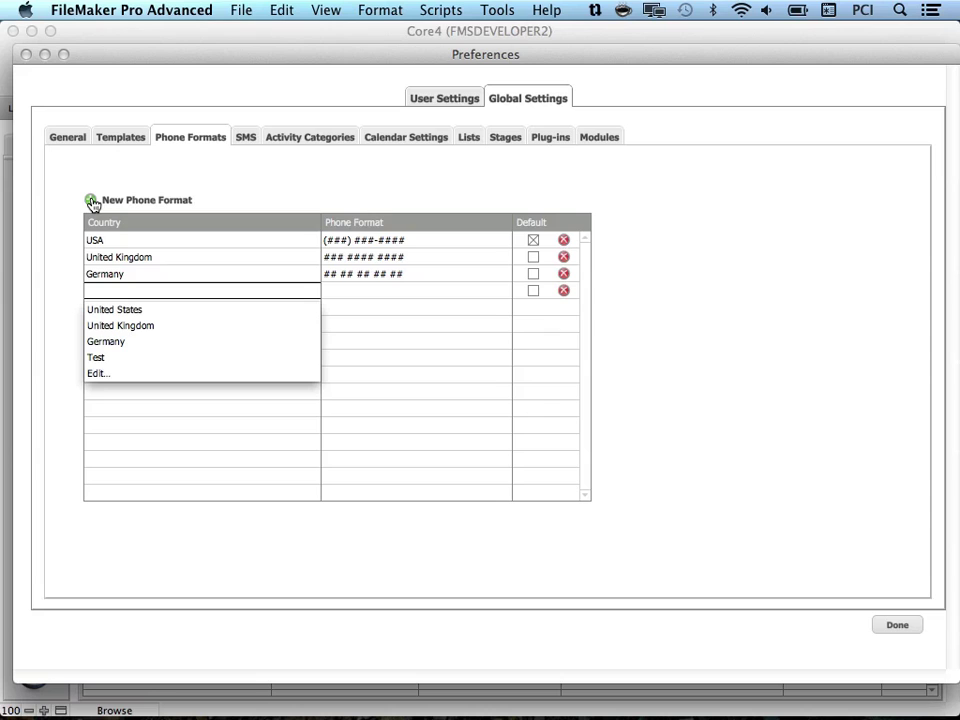
# Step: Edit the Countries value list for the new phone format, replacing "Test" with "Brazil"
pyautogui.click(106, 379)
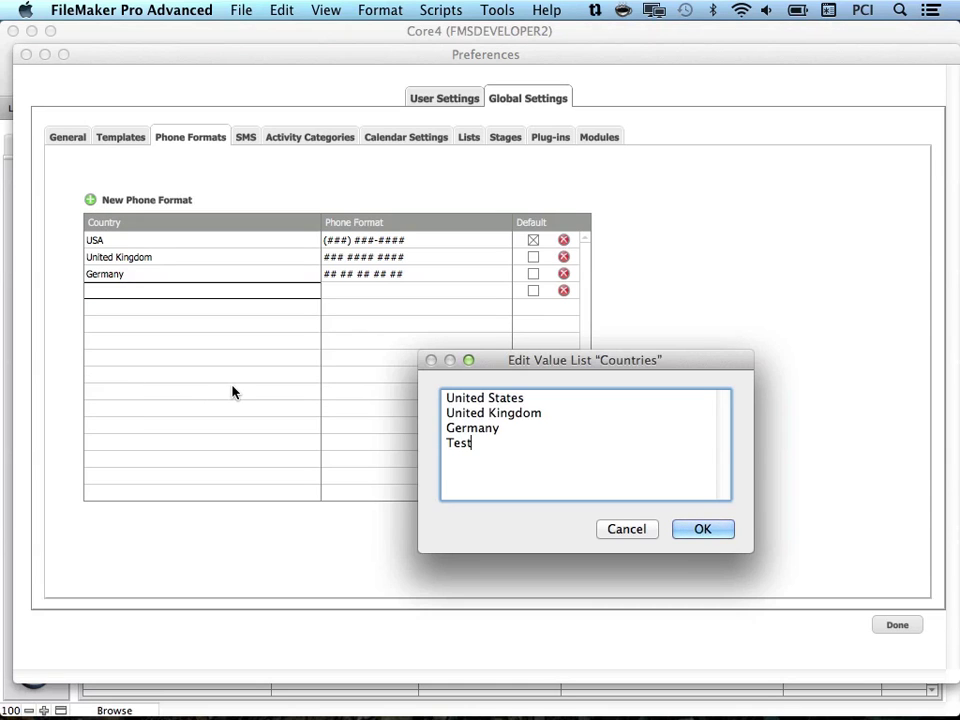
pyautogui.press('BackSpace')
pyautogui.press('BackSpace')
pyautogui.press('BackSpace')
pyautogui.press('BackSpace')
pyautogui.write('Brazil')
pyautogui.click(677, 528)
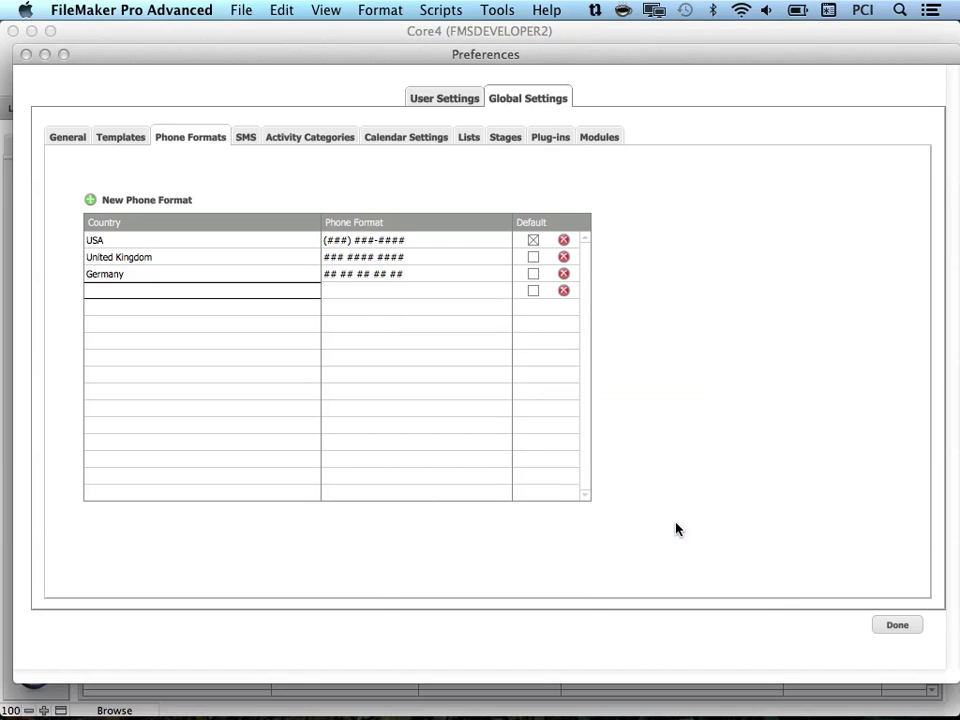
# Step: Assign Brazil to the new phone format with the pattern "### ###" and close the preferences
pyautogui.click(101, 293)
pyautogui.click(99, 360)
pyautogui.press('Tab')
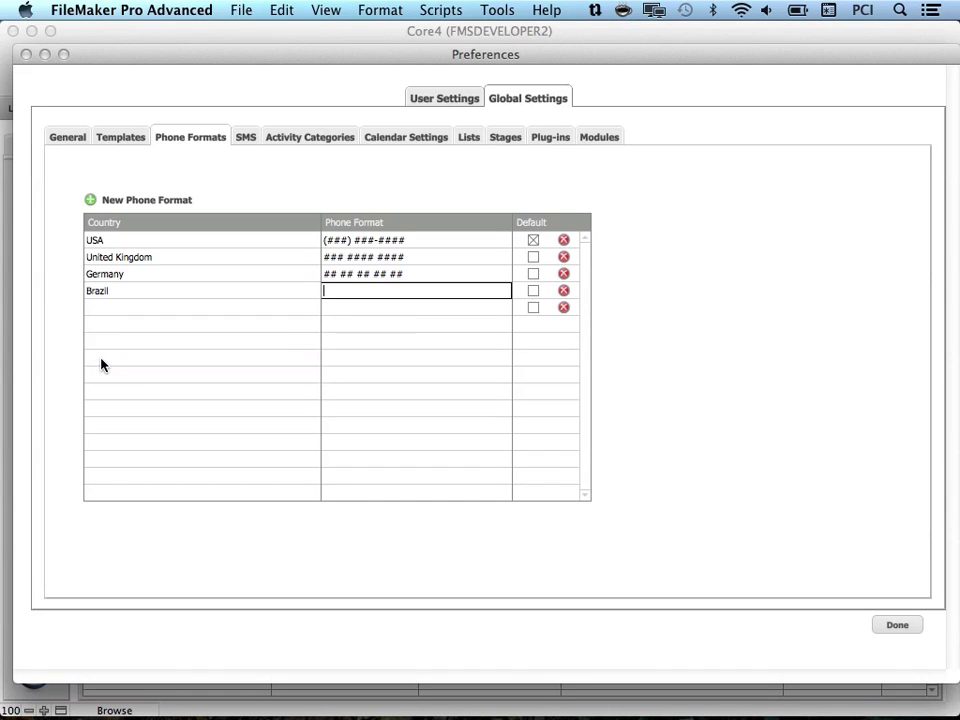
pyautogui.write('### ###')
pyautogui.click(626, 300)
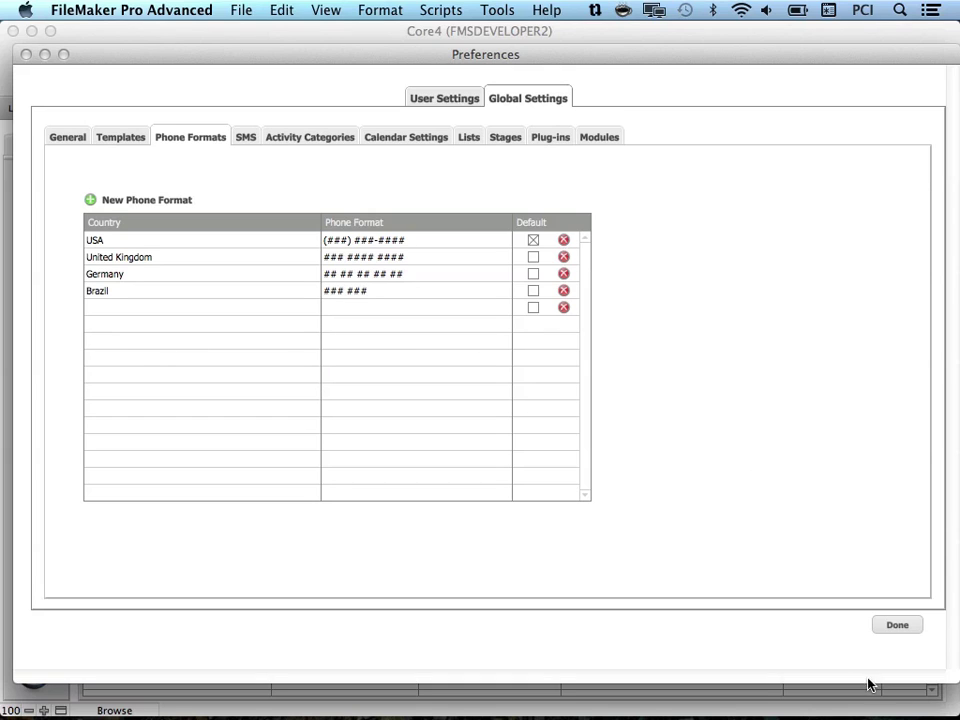
pyautogui.click(897, 626)
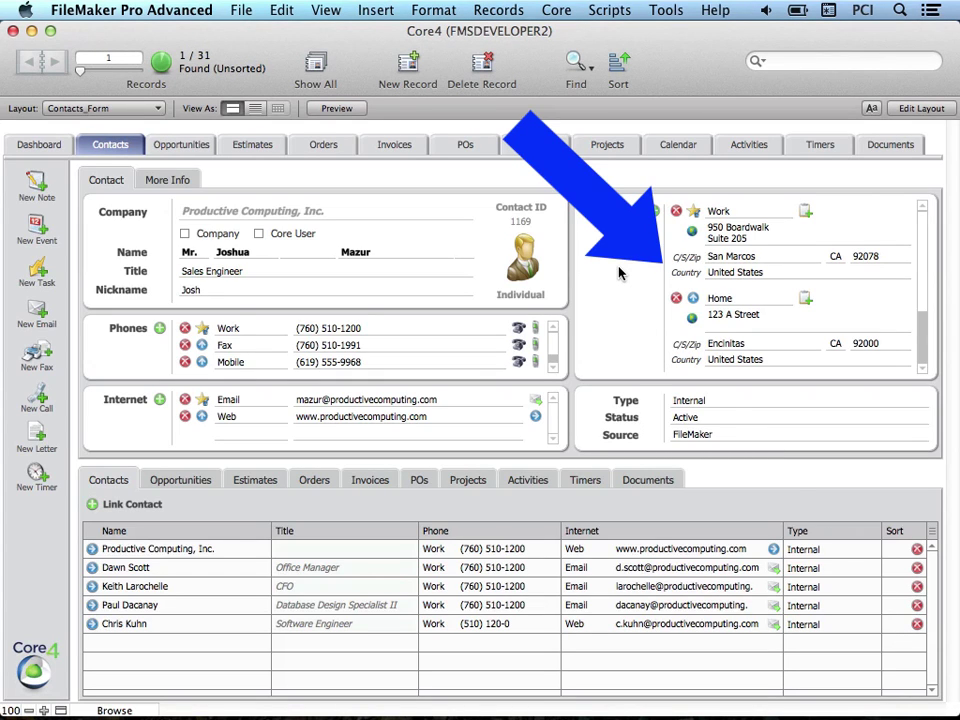
# Step: Set the country of the contact's Work address to Brazil and commit the record
pyautogui.click(720, 272)
pyautogui.click(720, 338)
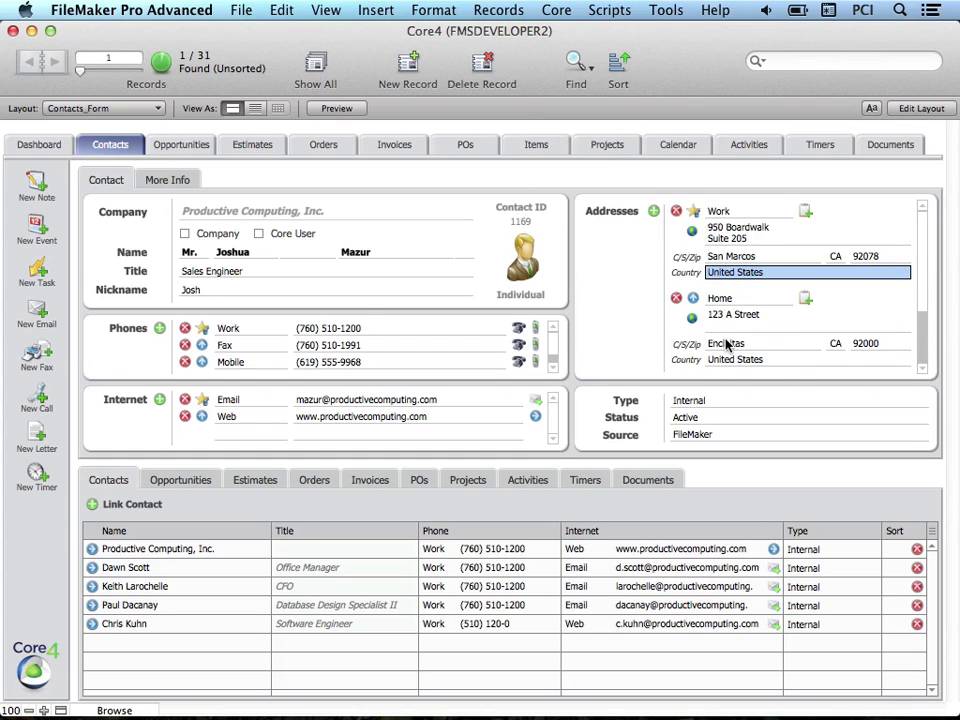
pyautogui.press('Tab')
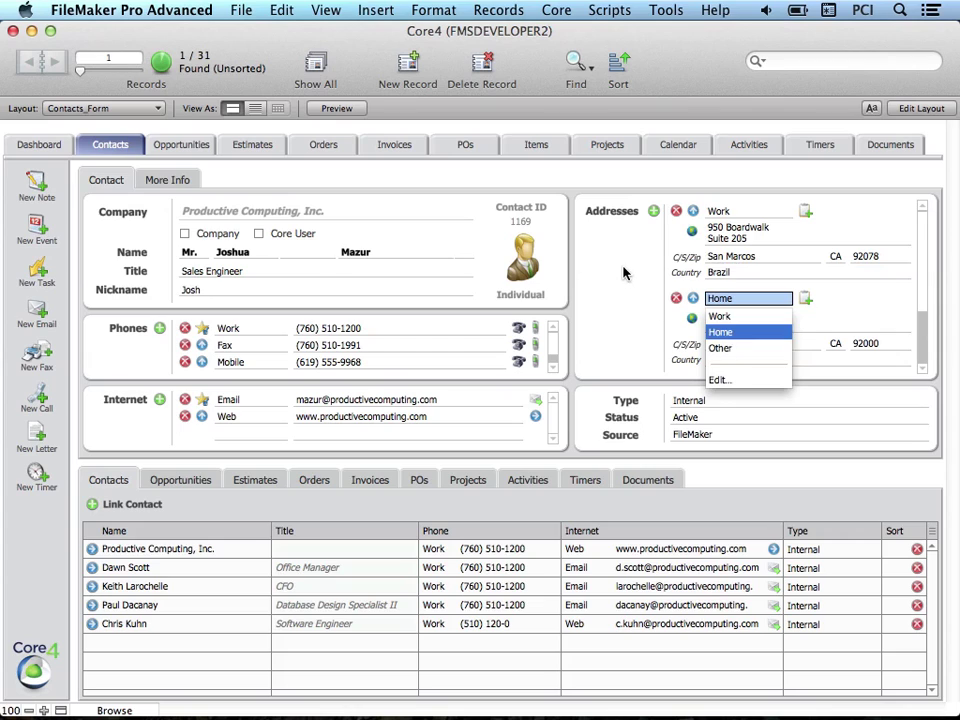
pyautogui.press('Return')
pyautogui.click(276, 434)
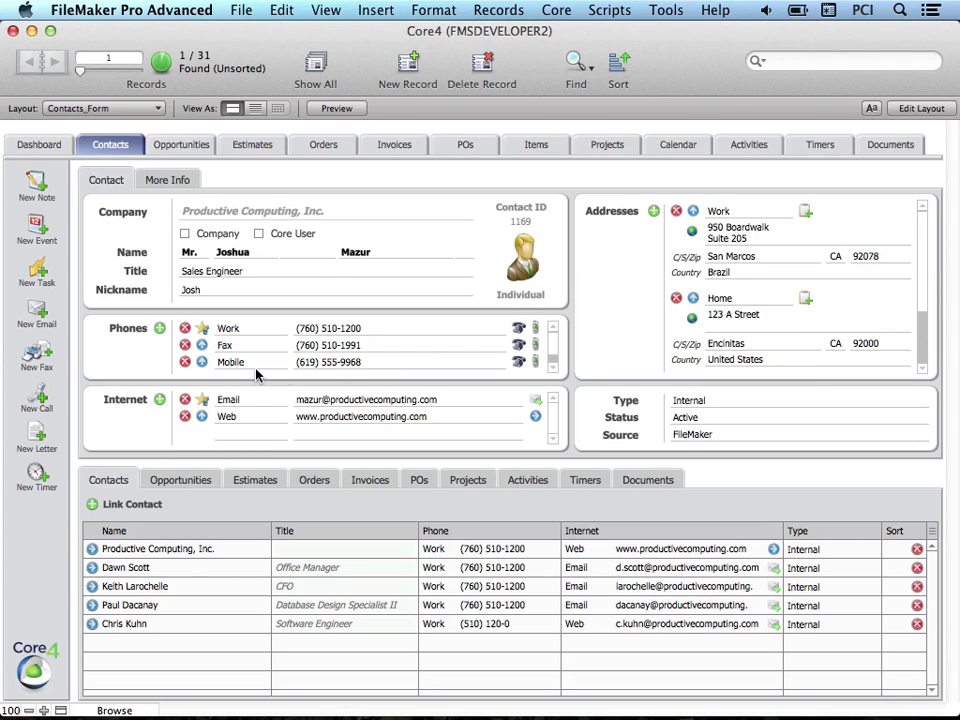
# Step: Add another Mobile entry to the contact's phones with a six-digit sample number
pyautogui.click(554, 368)
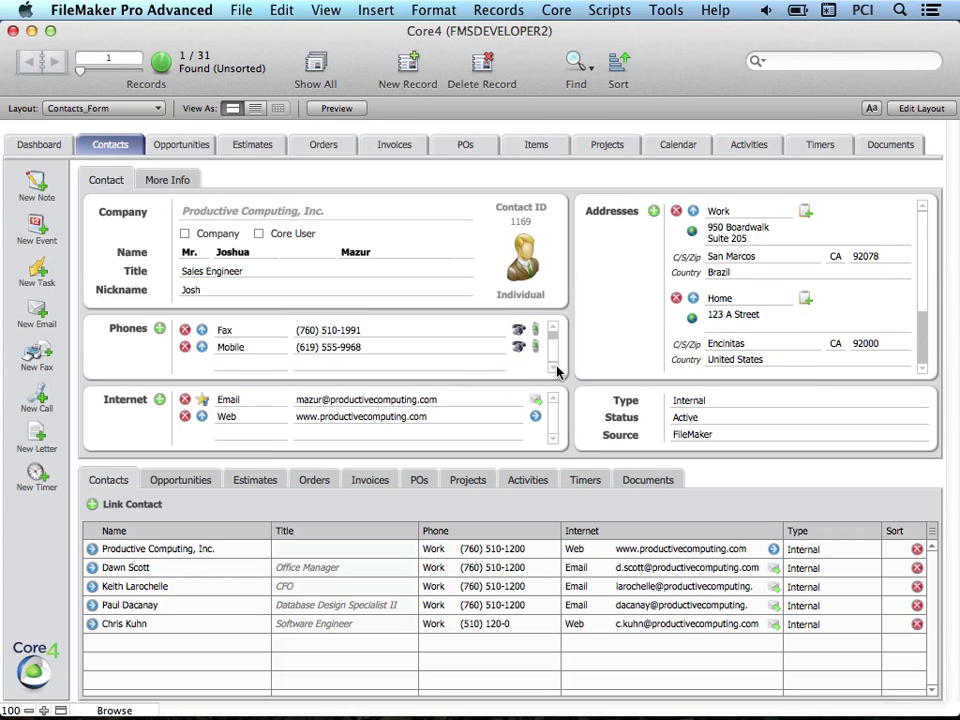
pyautogui.click(157, 330)
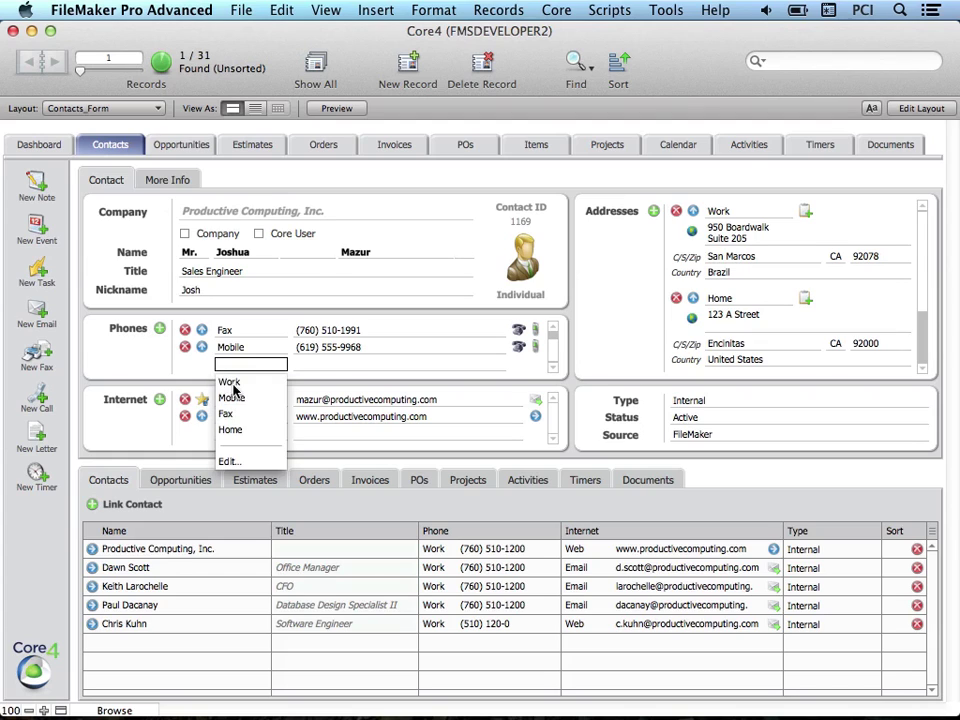
pyautogui.press('Escape')
pyautogui.write('M')
pyautogui.press('Tab')
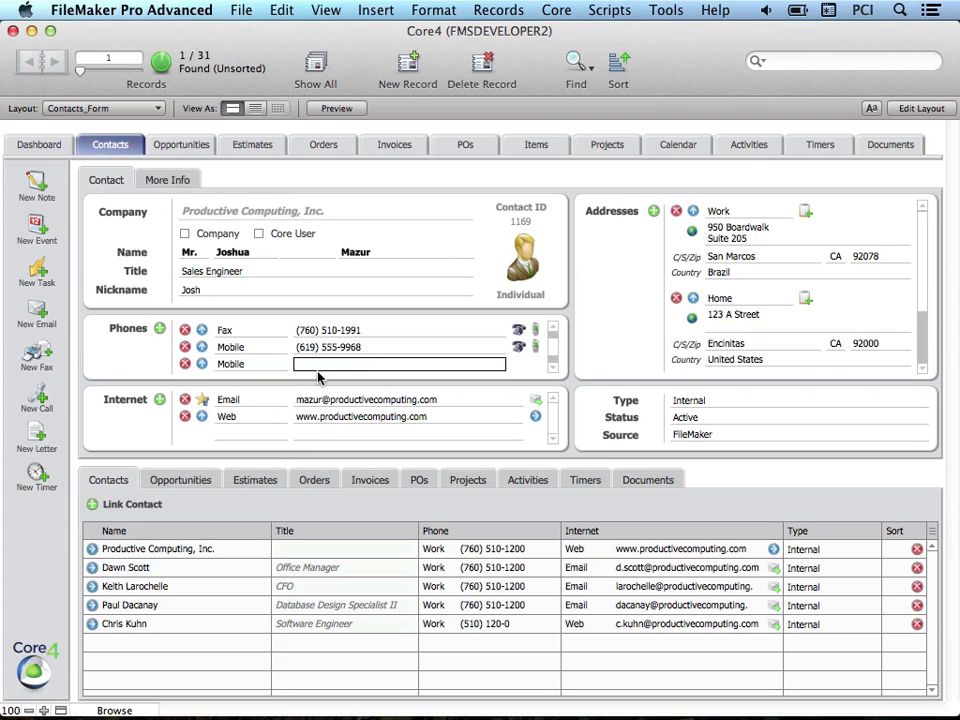
pyautogui.write('123456')
pyautogui.click(587, 353)
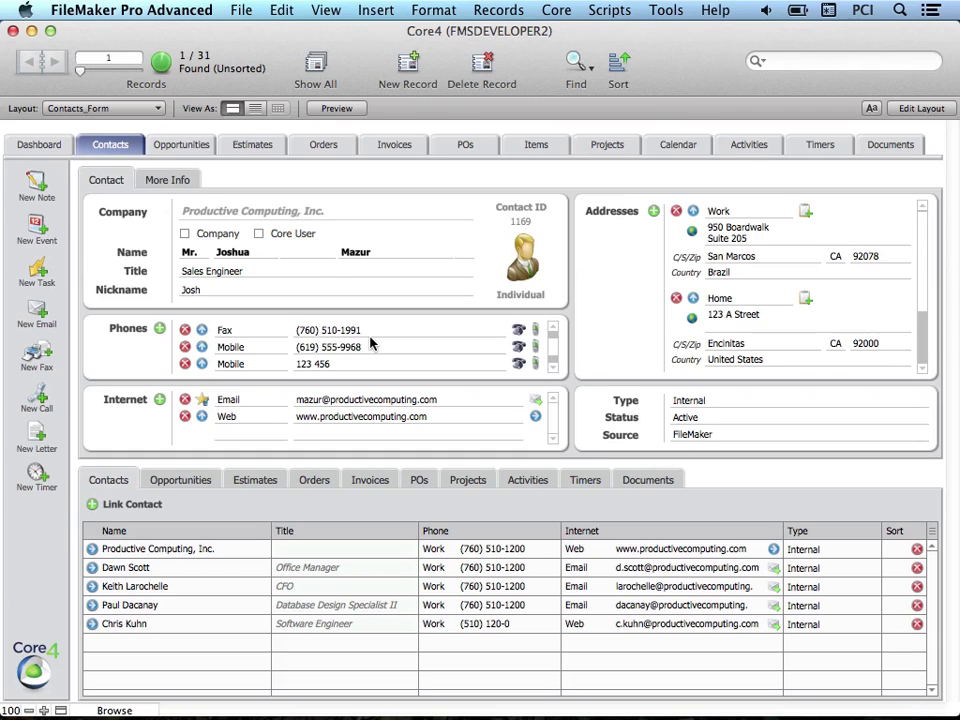
# Step: Set the country of the contact's Work address to United States
pyautogui.click(723, 274)
pyautogui.click(722, 338)
pyautogui.click(724, 299)
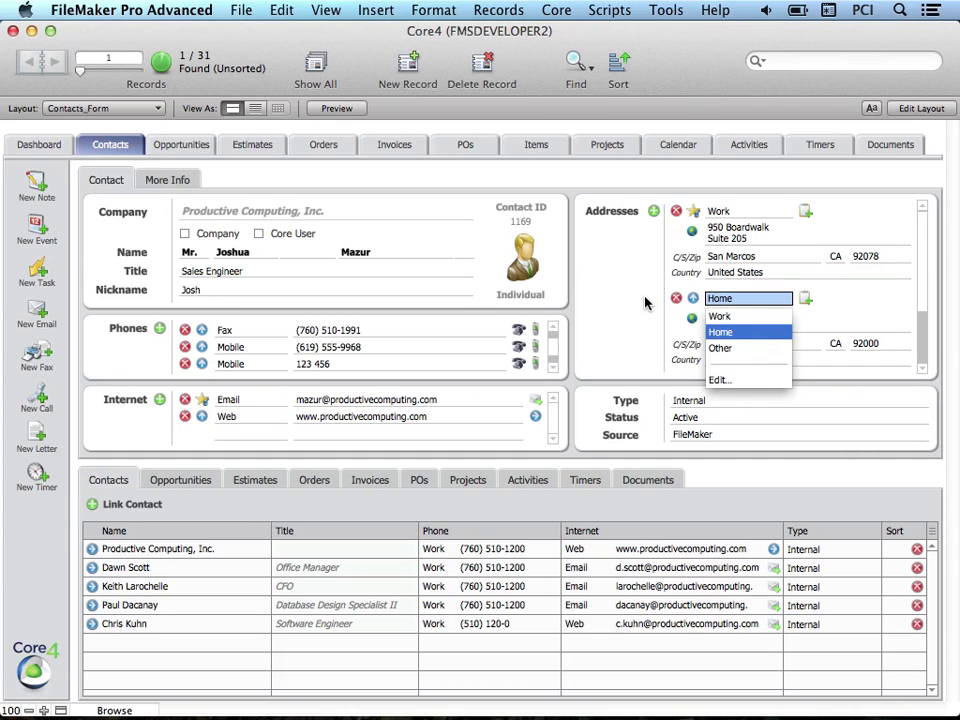
pyautogui.press('Escape')
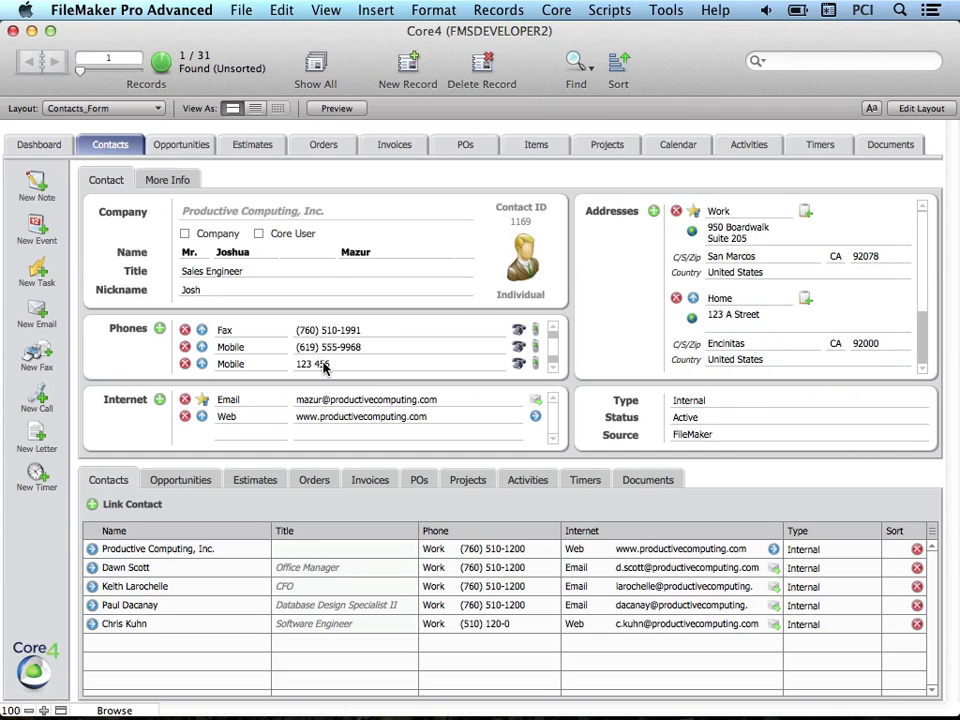
# Step: Extend the contact's new Mobile number with four more digits and commit the record
pyautogui.click(334, 367)
pyautogui.click(340, 365)
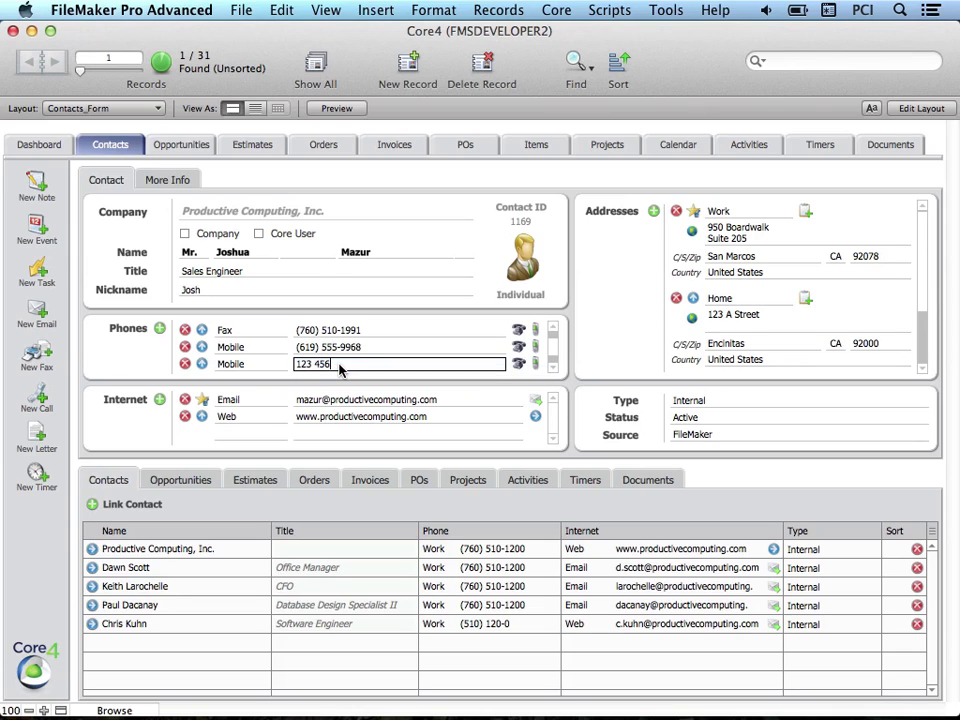
pyautogui.write('7890')
pyautogui.click(617, 360)
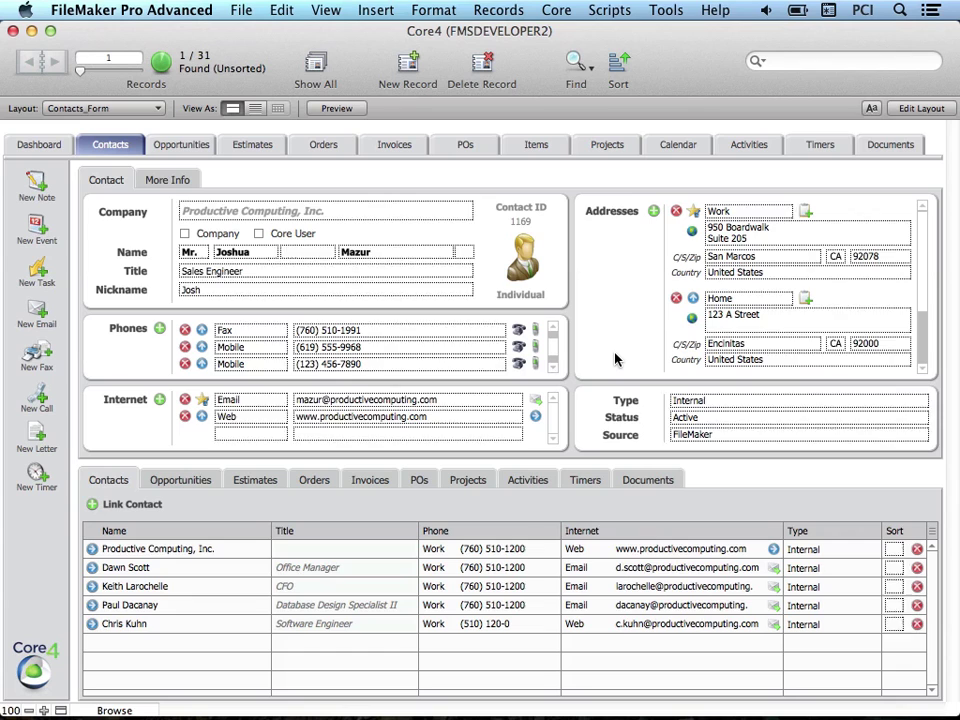
# Step: Review the Clickatell SMS settings in the global preferences, and open and cancel a text message to the contact
pyautogui.click(565, 12)
pyautogui.click(566, 31)
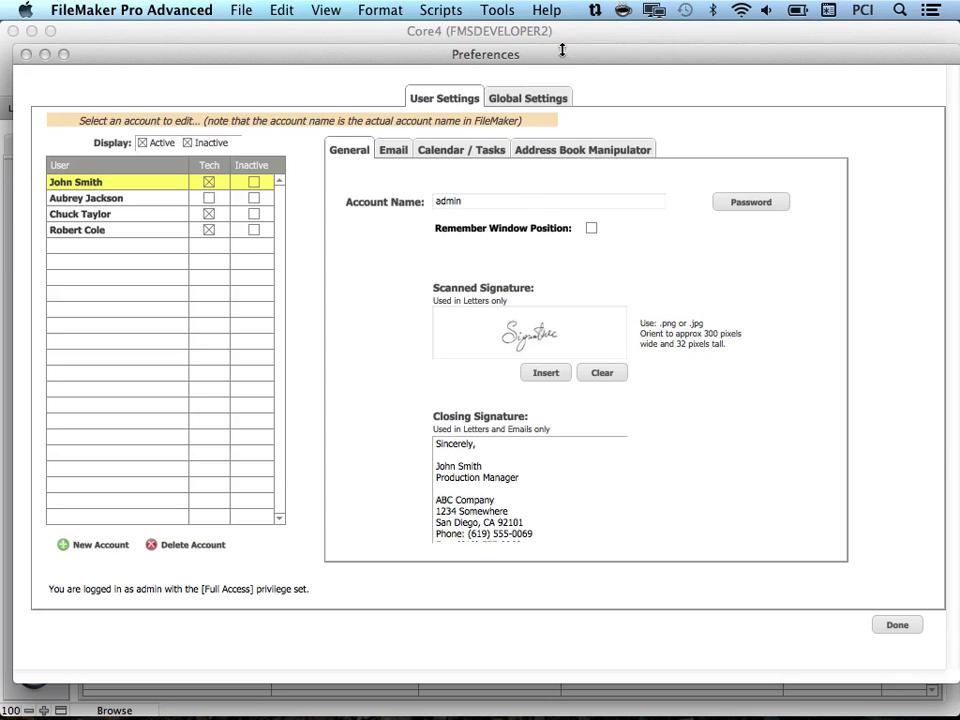
pyautogui.click(545, 99)
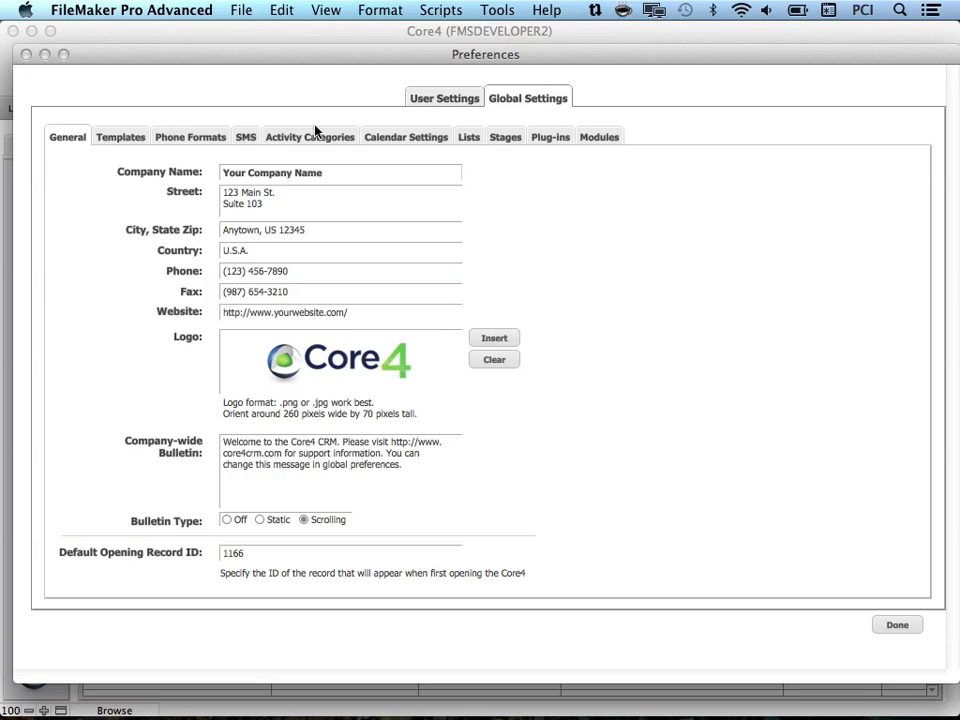
pyautogui.click(247, 138)
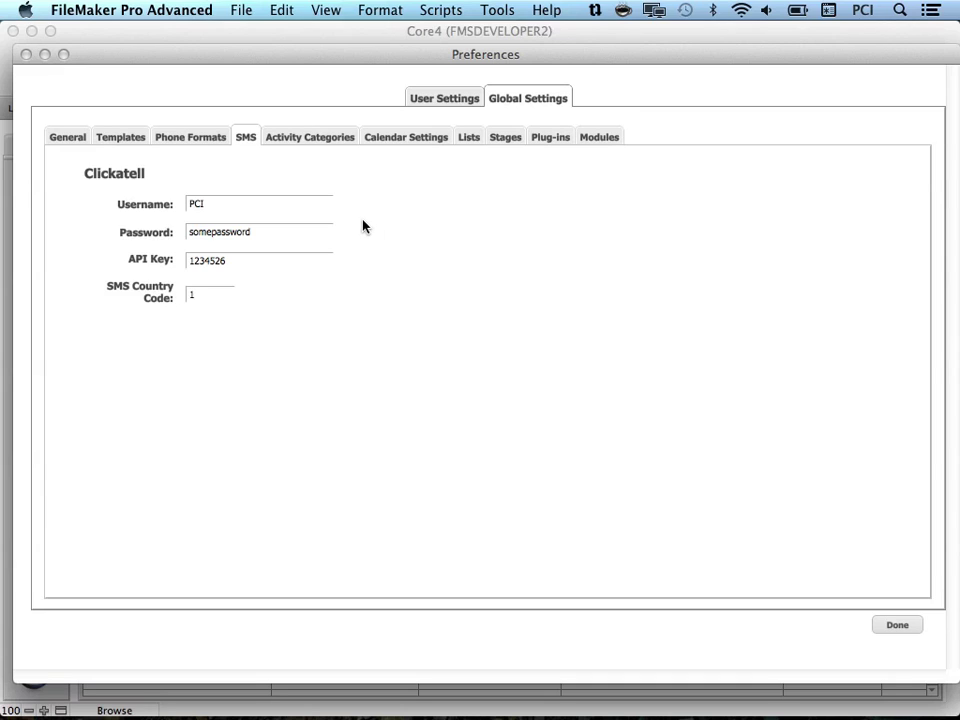
pyautogui.click(897, 625)
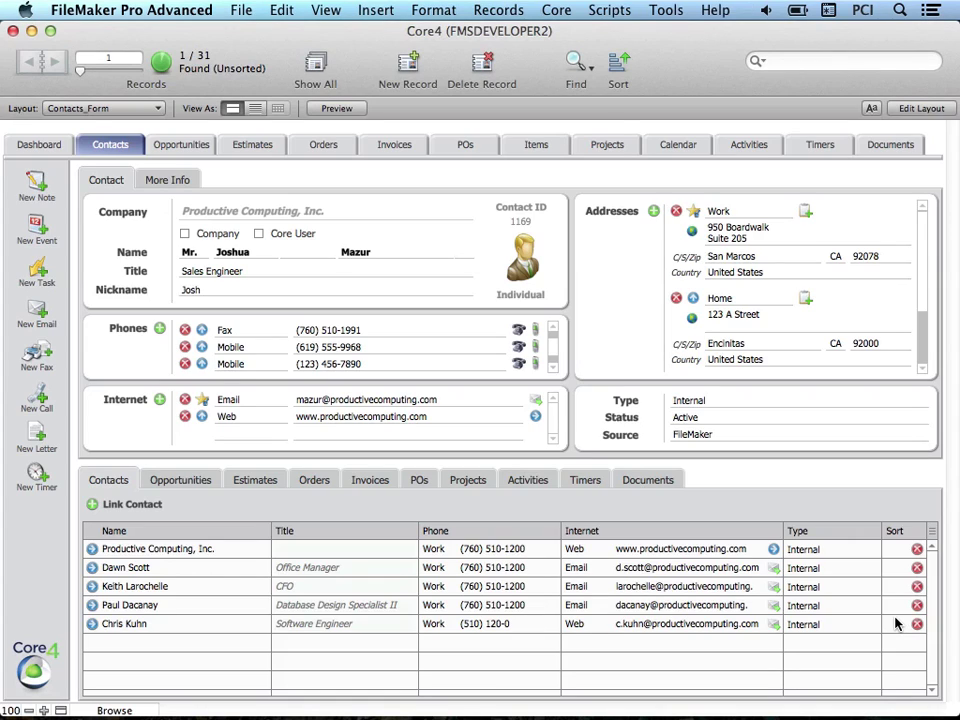
pyautogui.click(537, 332)
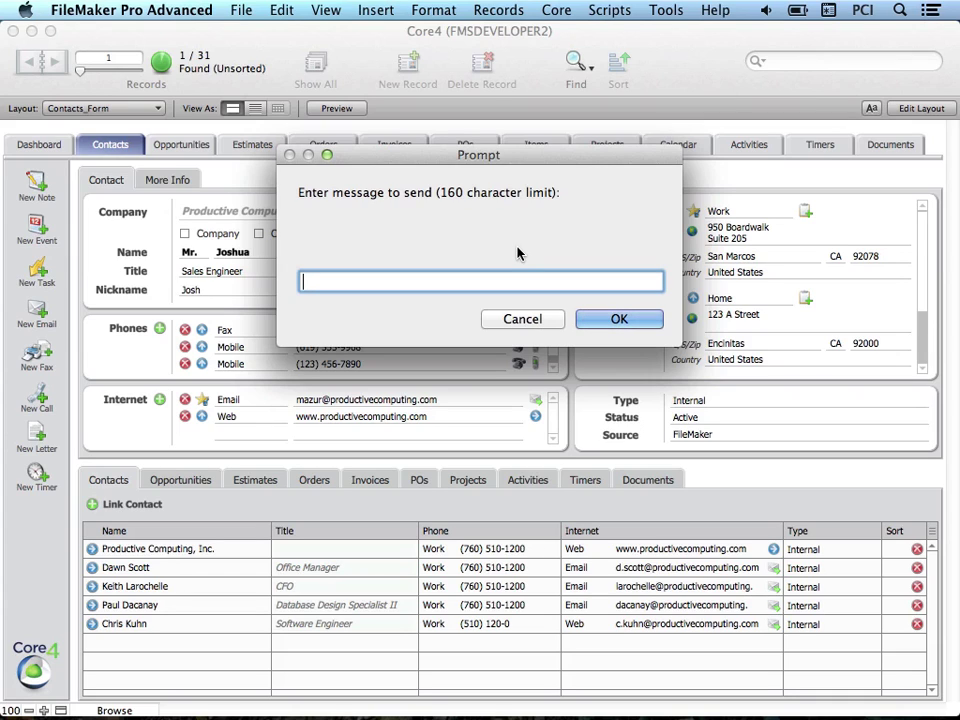
pyautogui.click(534, 322)
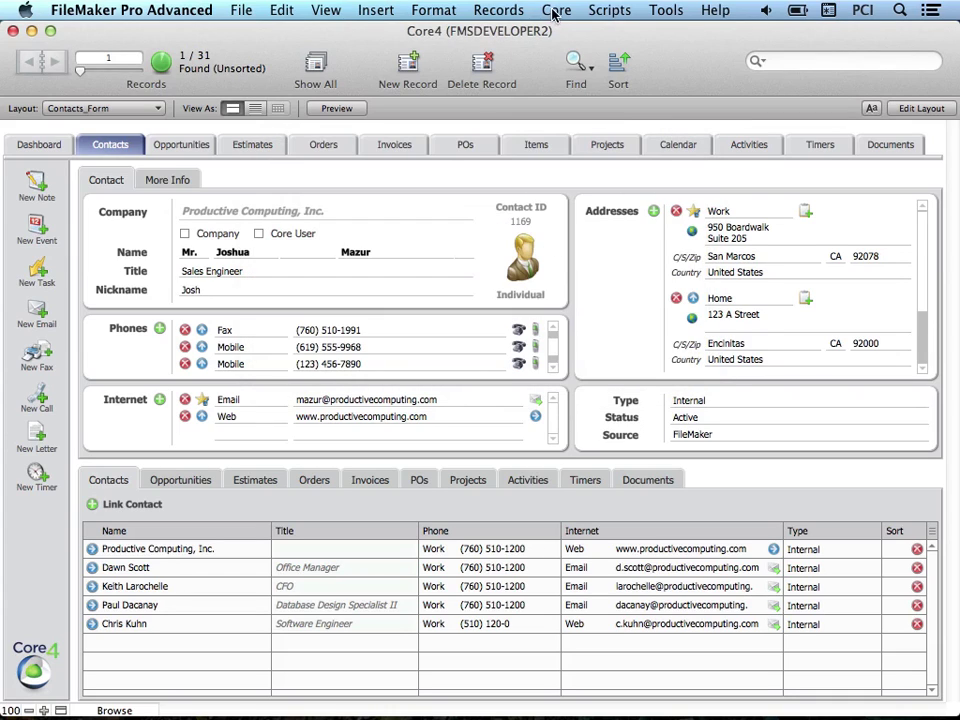
# Step: Review the event, task, note and project item activity categories in the global preferences, switching the active filter off and on for project items
pyautogui.click(556, 10)
pyautogui.click(562, 22)
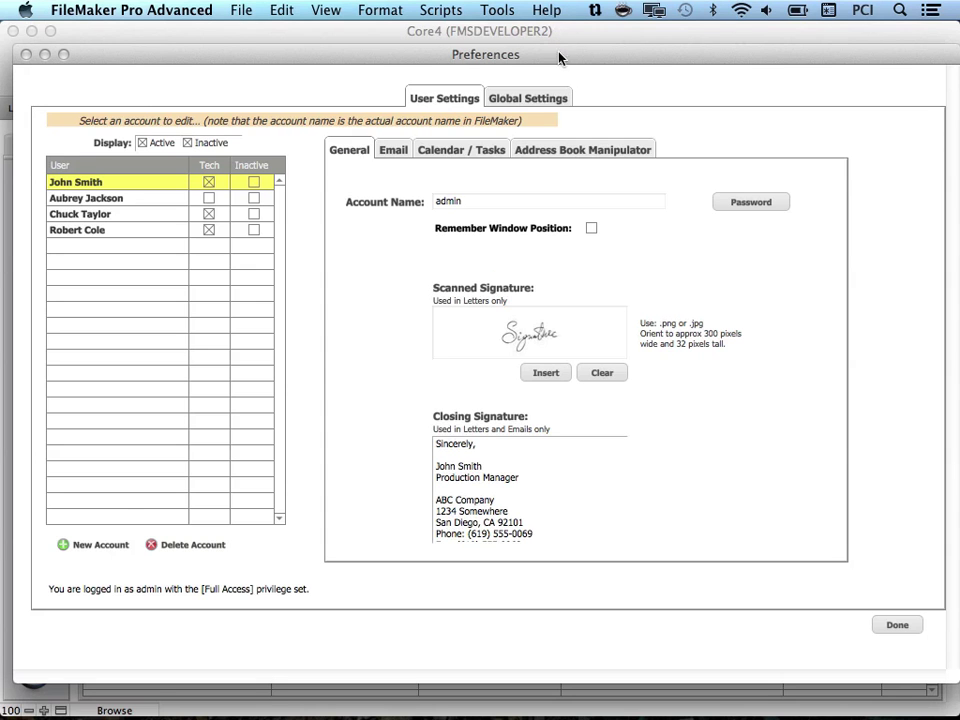
pyautogui.click(538, 96)
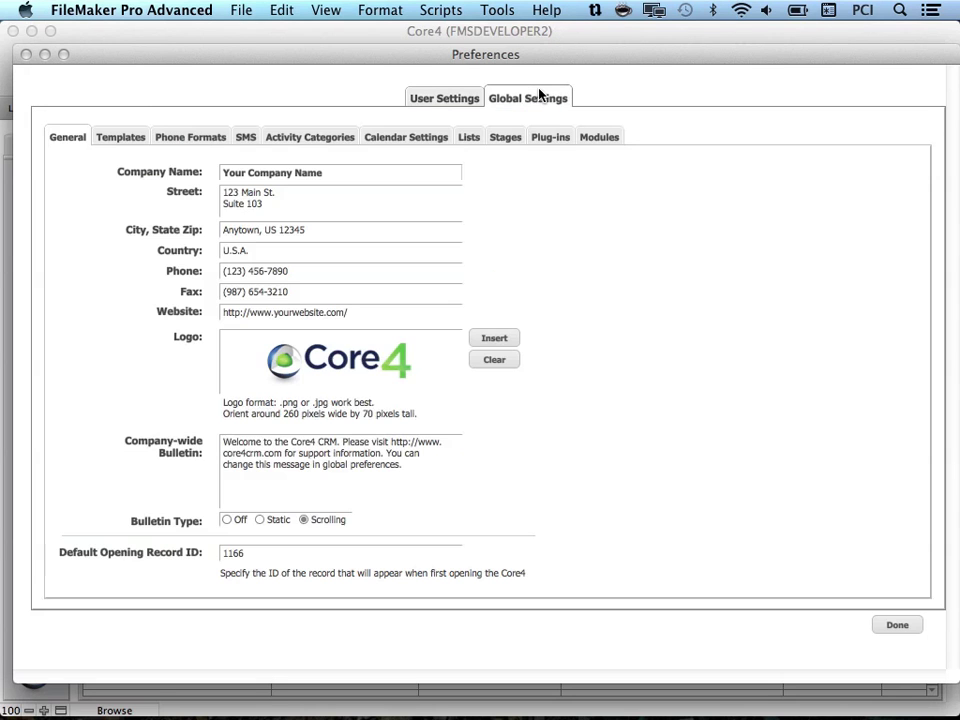
pyautogui.click(337, 139)
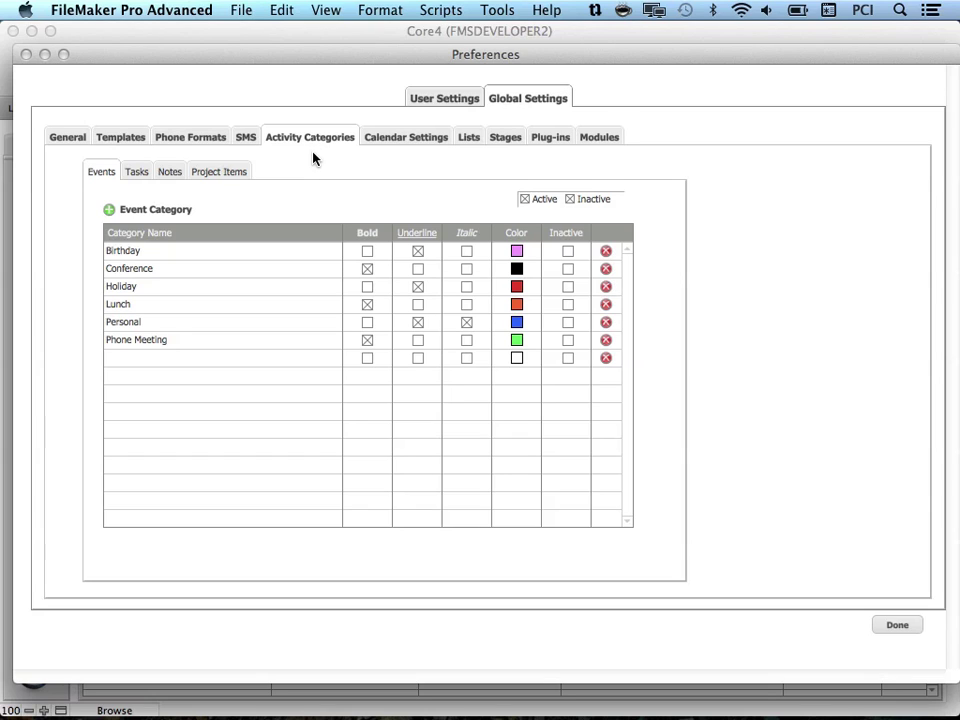
pyautogui.click(137, 170)
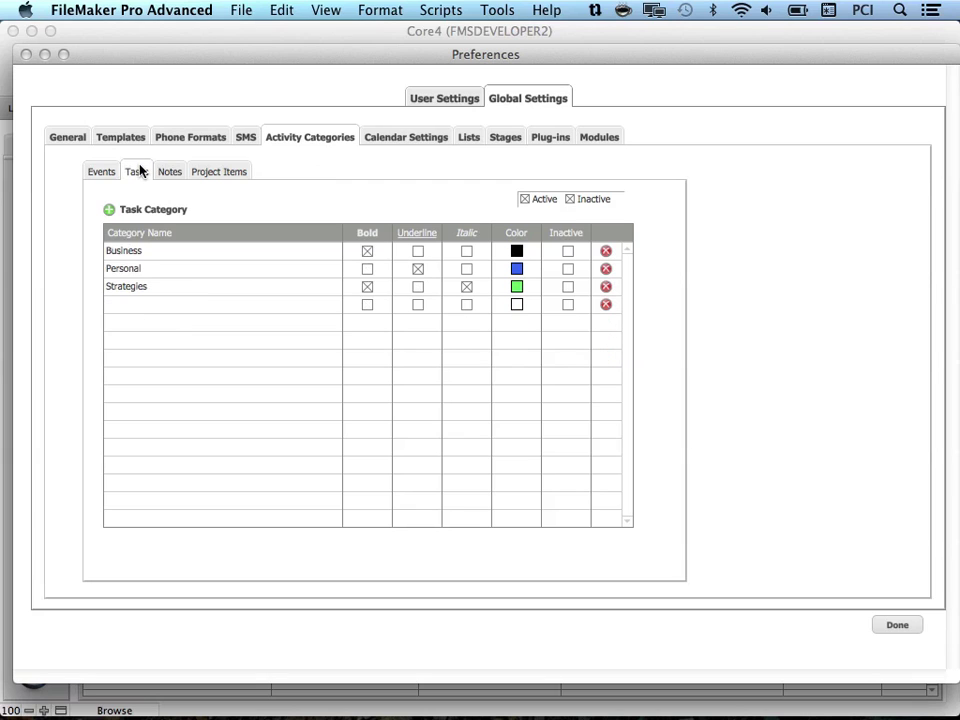
pyautogui.click(168, 174)
pyautogui.click(214, 174)
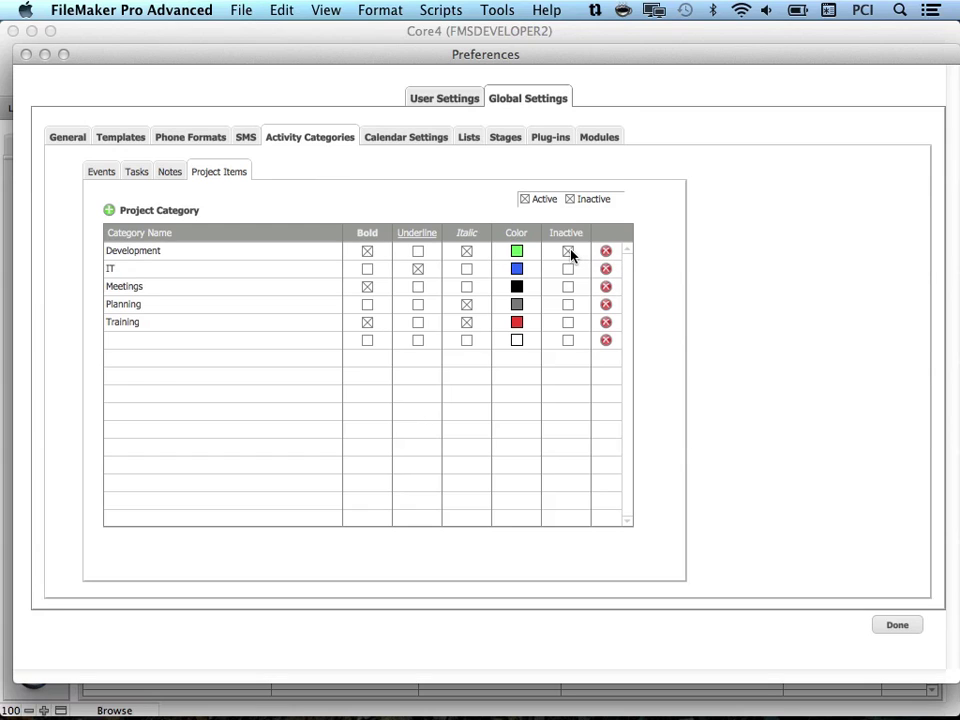
pyautogui.click(525, 200)
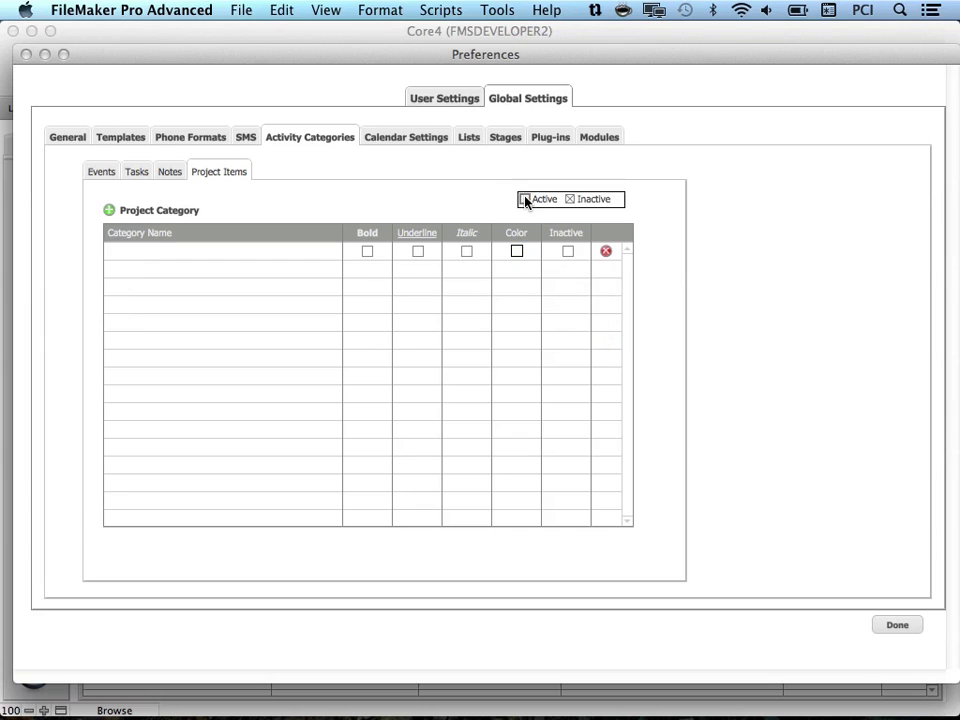
pyautogui.click(525, 200)
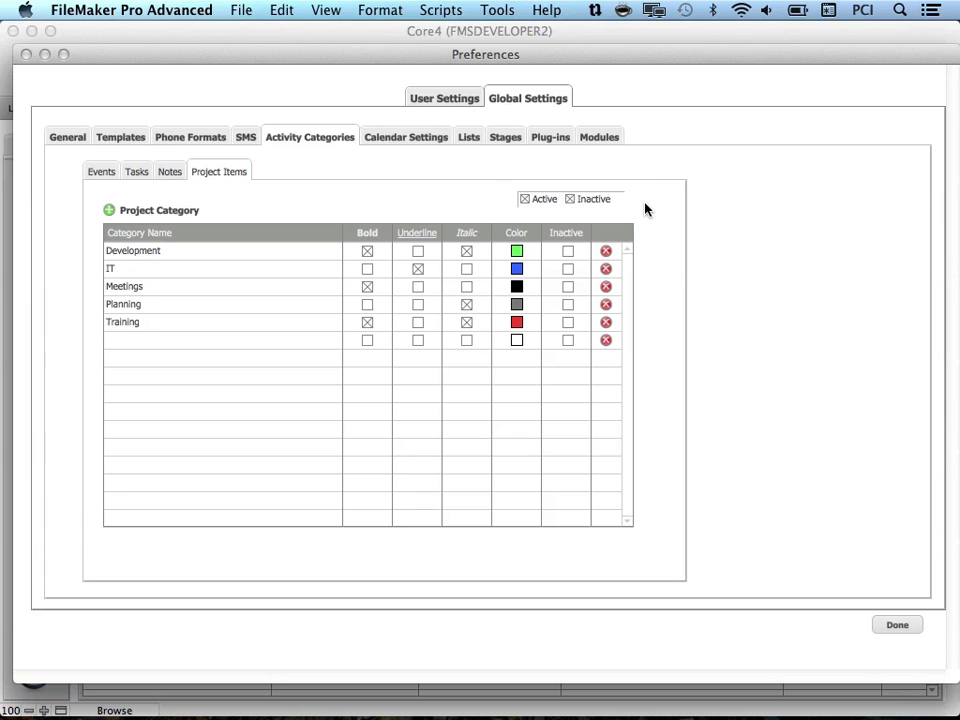
# Step: Add a task category named General with bold, underline and italic formatting and a red color, and close the preferences
pyautogui.click(137, 172)
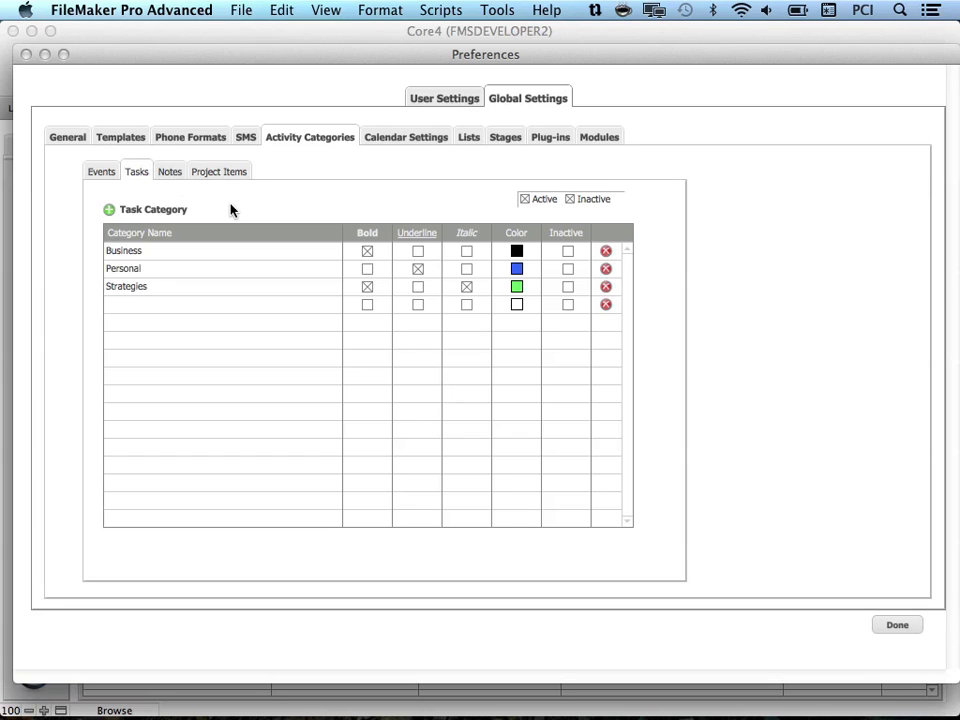
pyautogui.click(110, 211)
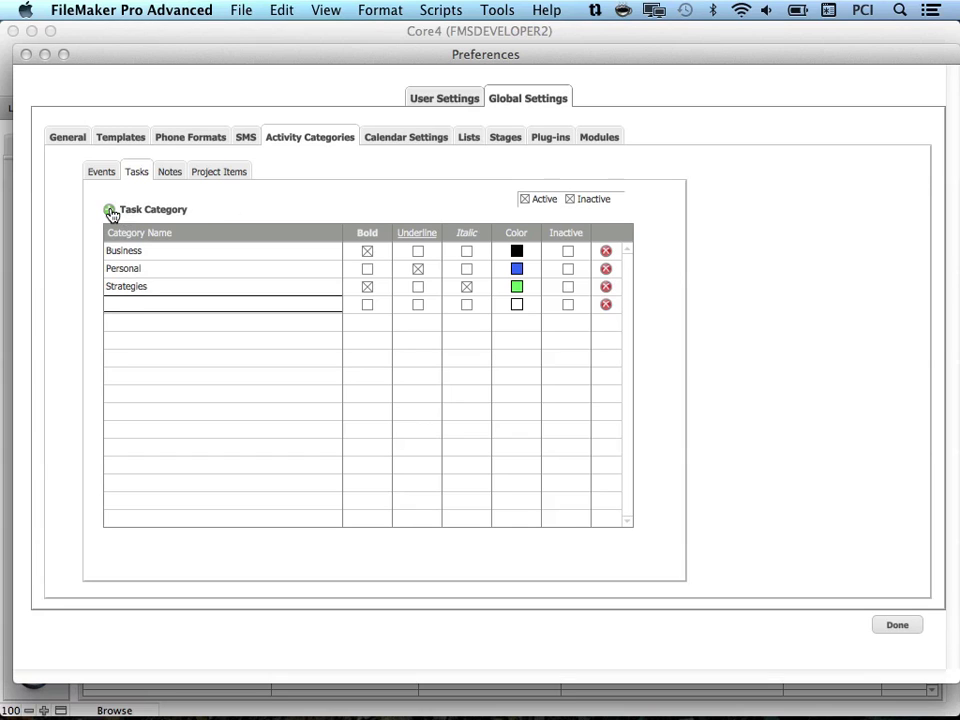
pyautogui.write('General')
pyautogui.click(367, 304)
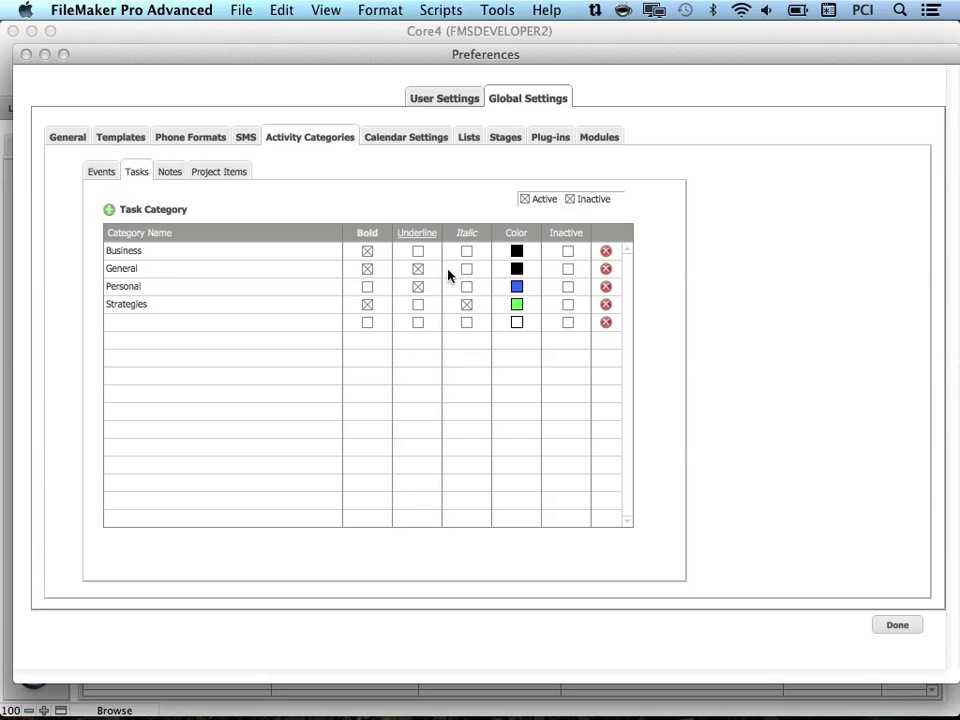
pyautogui.click(517, 270)
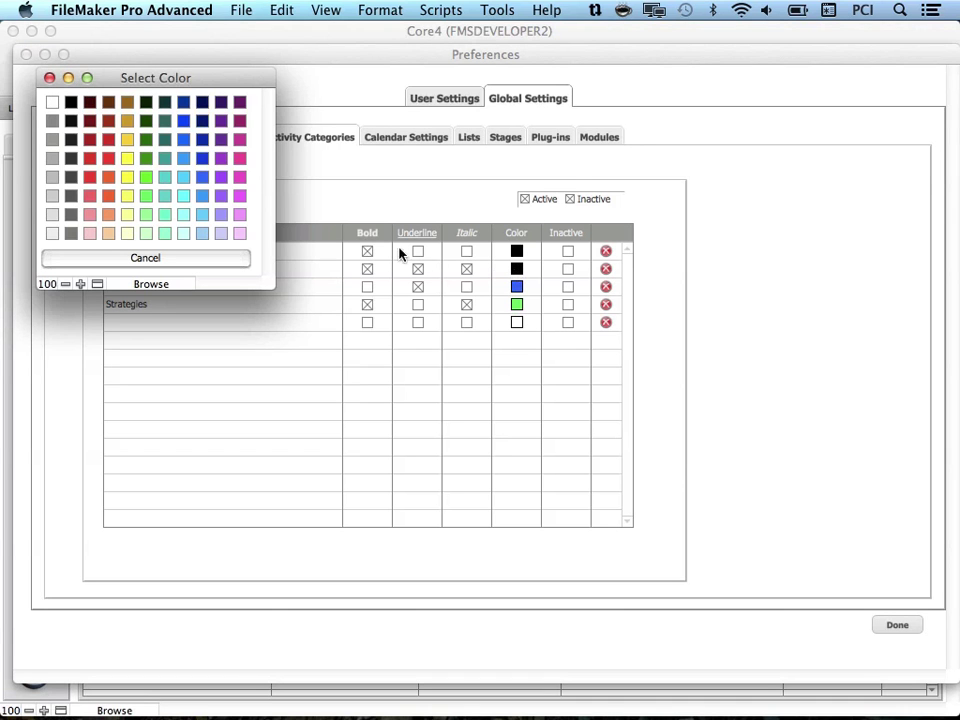
pyautogui.click(90, 159)
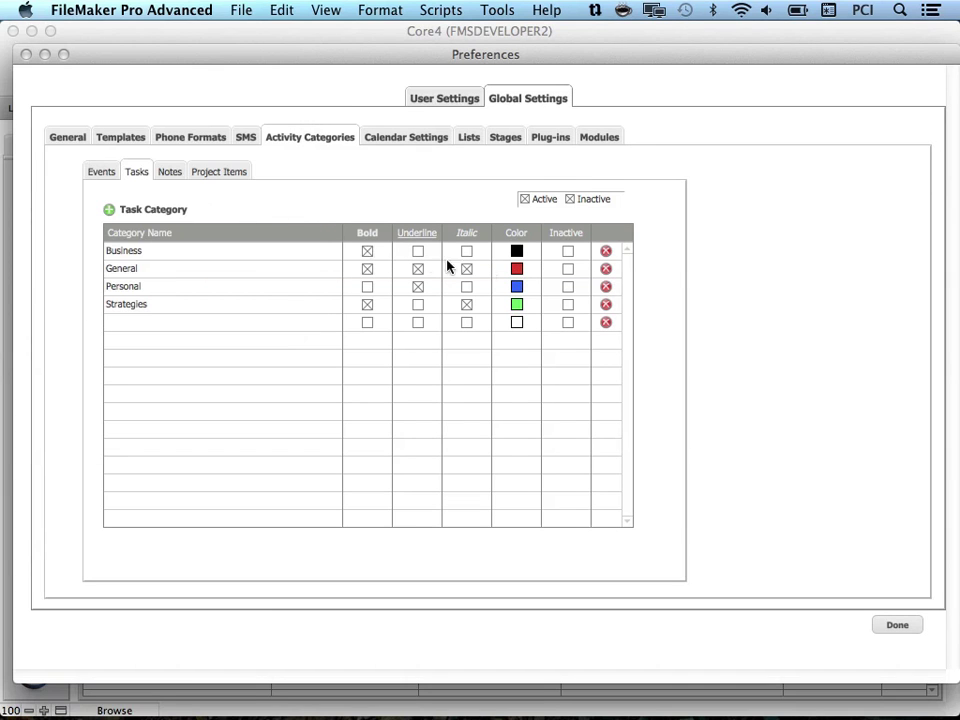
pyautogui.click(912, 627)
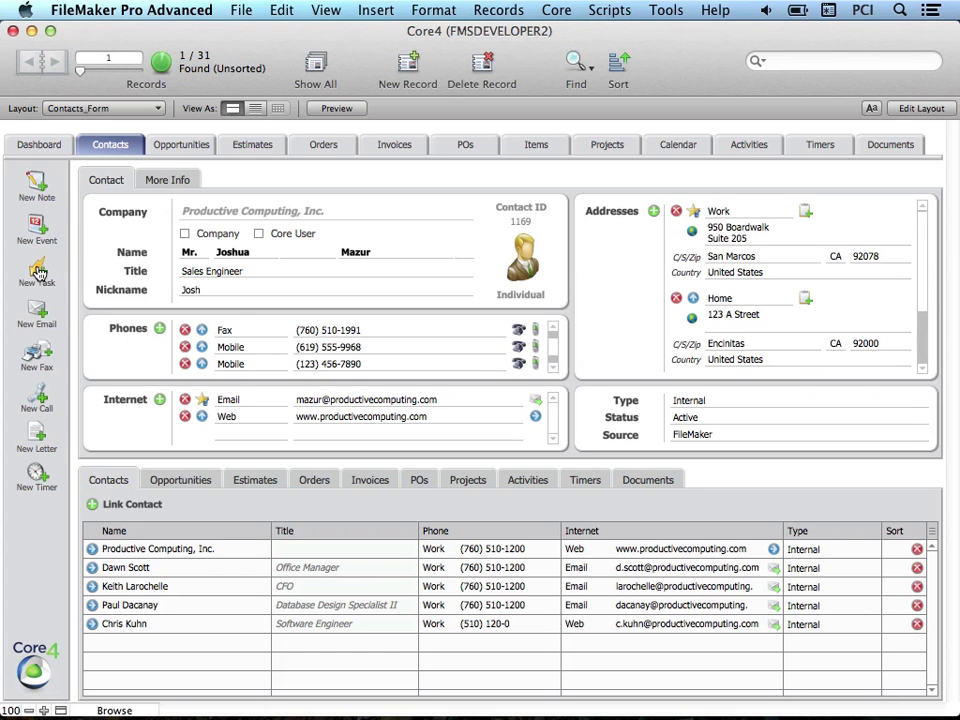
# Step: Try the General category on a new task for the contact and cancel the task
pyautogui.click(41, 270)
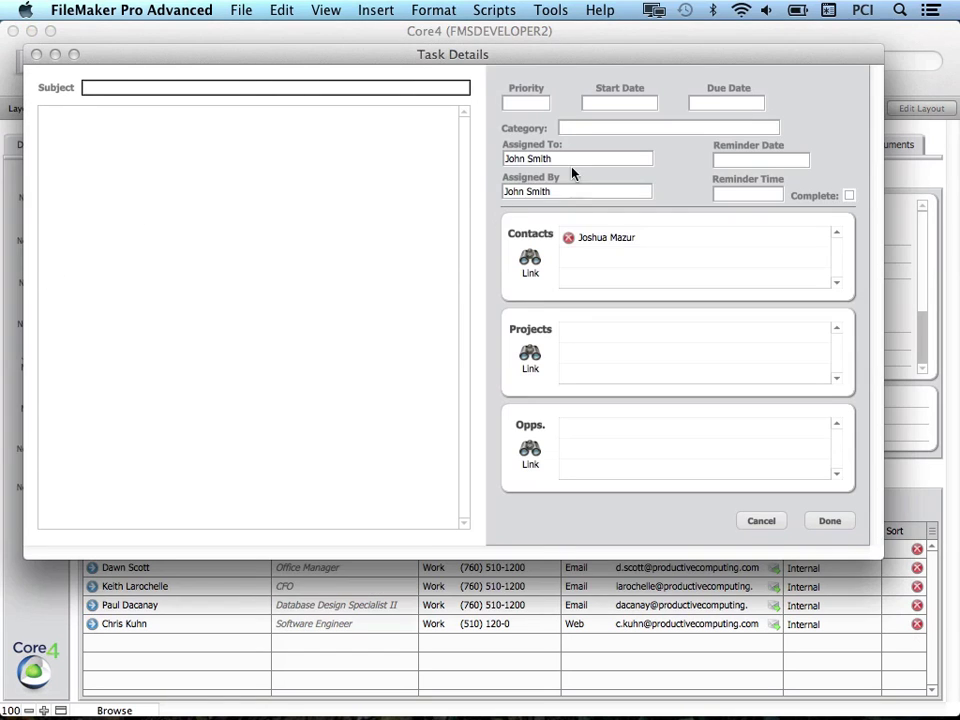
pyautogui.click(607, 128)
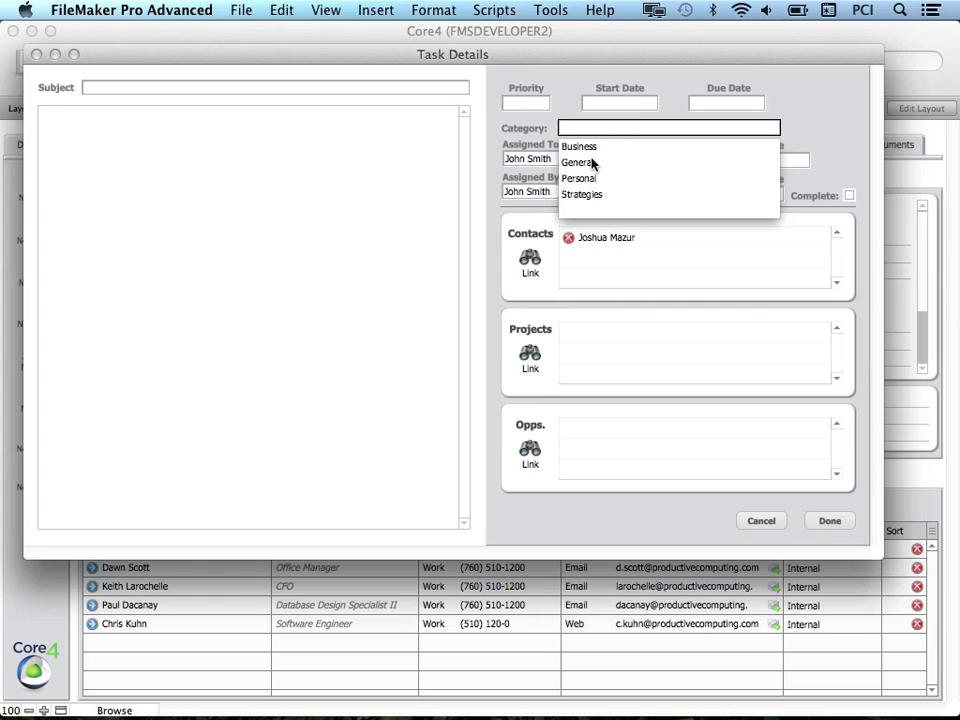
pyautogui.click(594, 161)
pyautogui.click(797, 127)
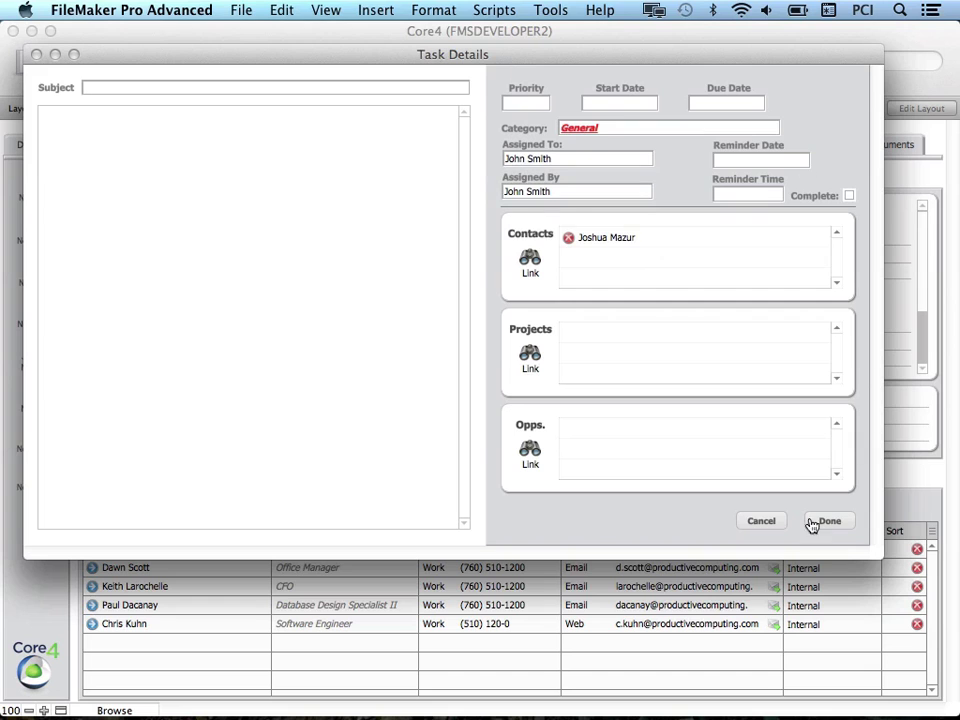
pyautogui.click(763, 523)
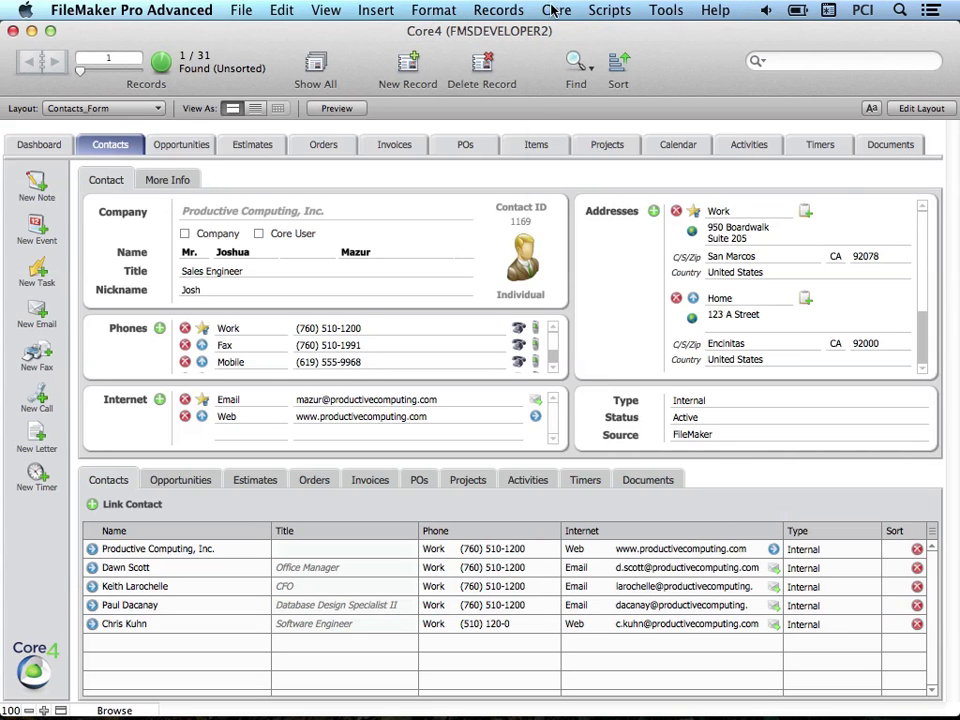
# Step: Add a calendar named MARKETING in the global calendar settings and mark it as a group calendar
pyautogui.click(556, 10)
pyautogui.click(563, 31)
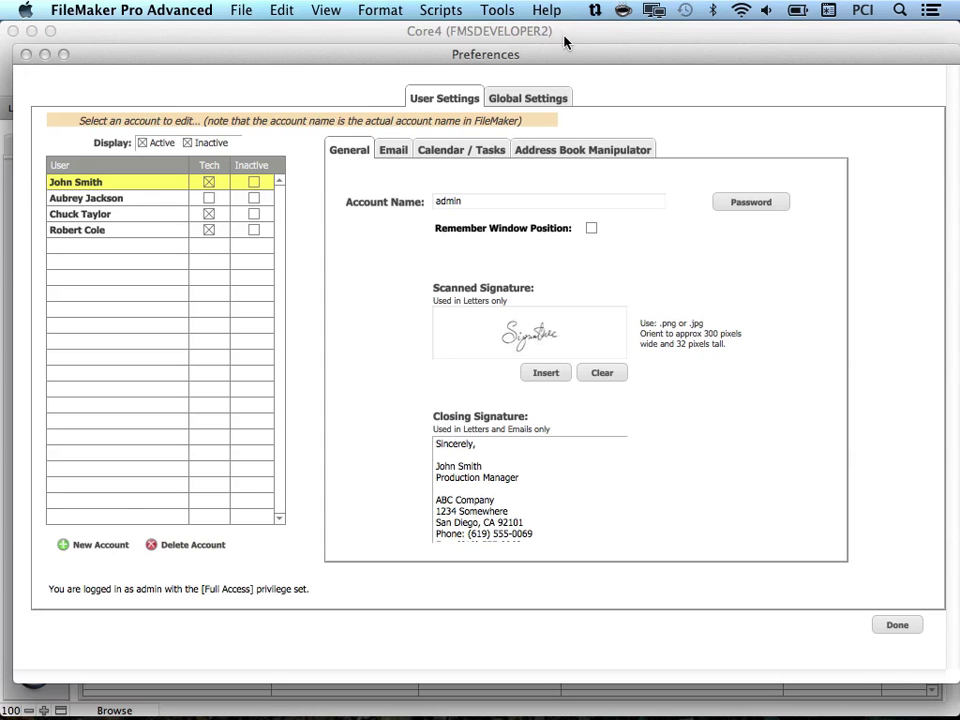
pyautogui.click(539, 98)
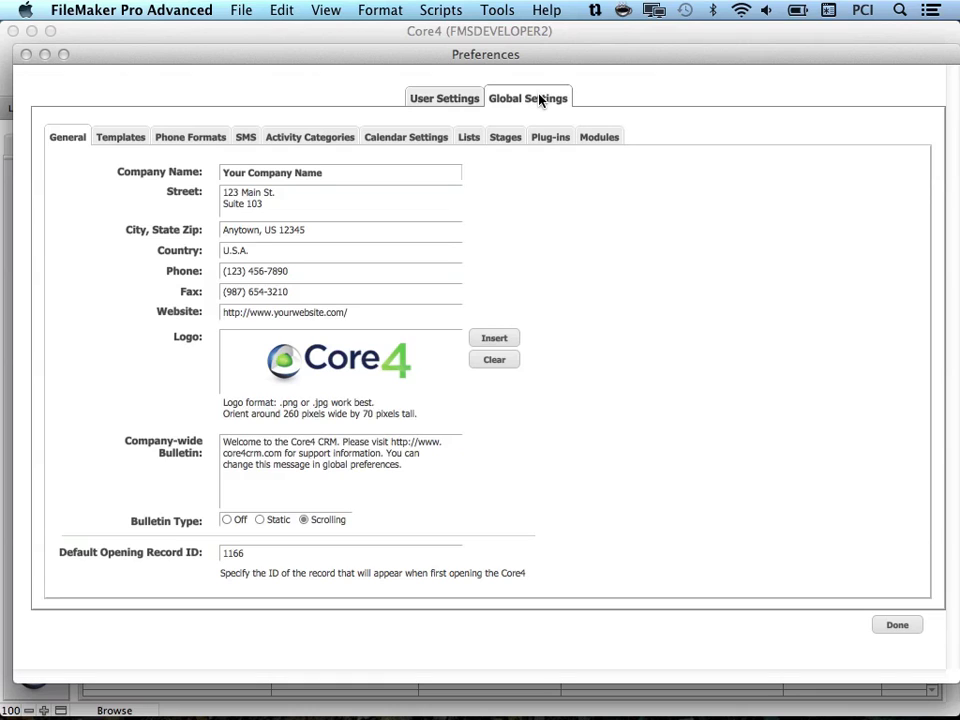
pyautogui.click(404, 134)
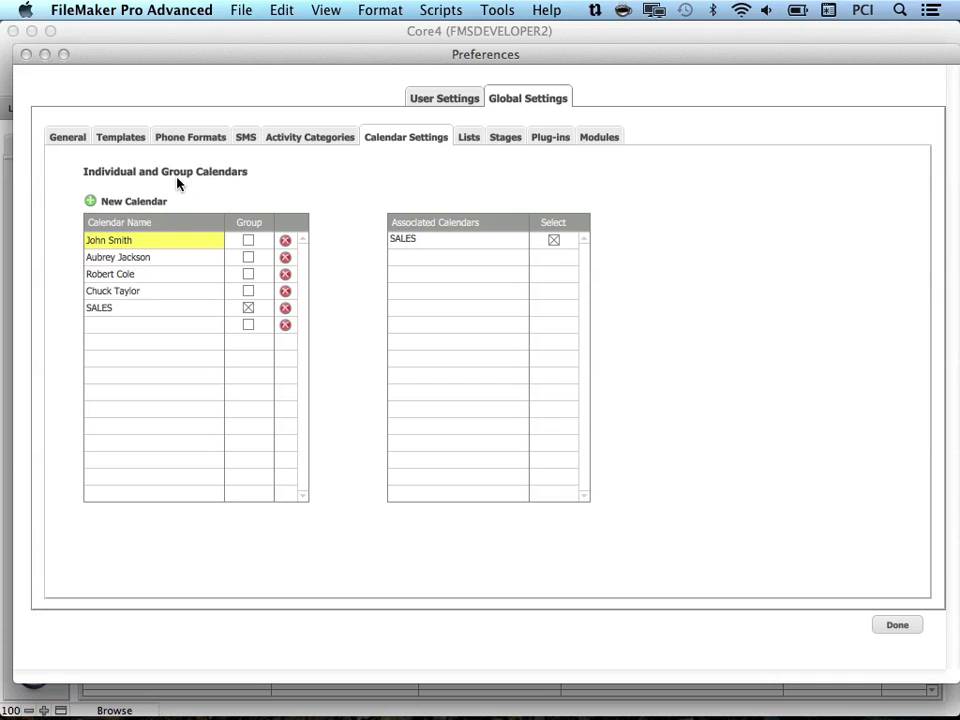
pyautogui.click(90, 202)
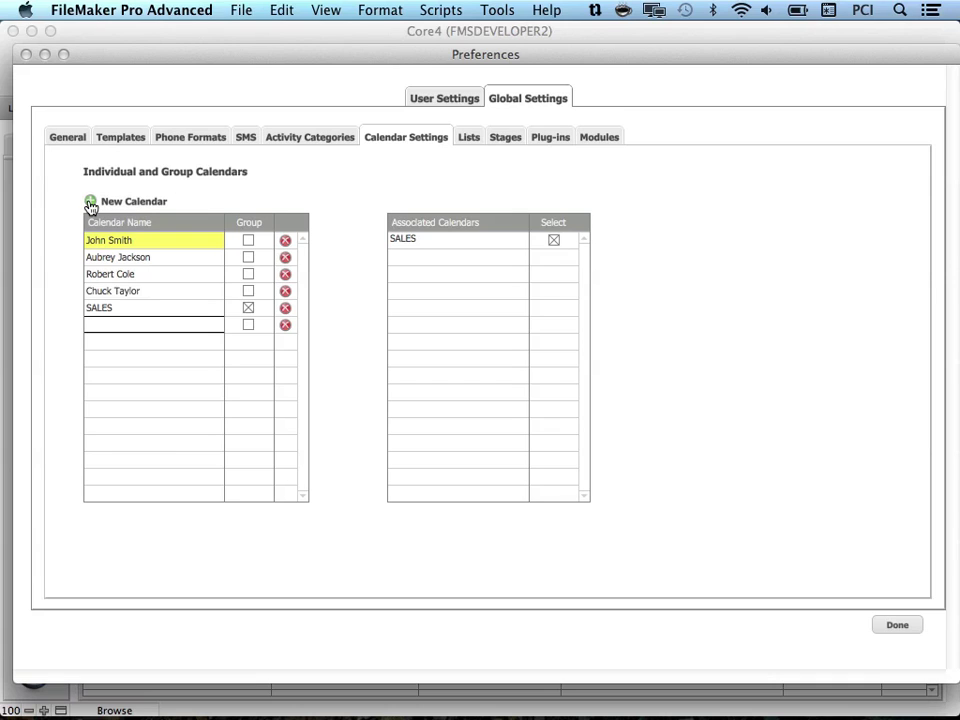
pyautogui.write('Marketing')
pyautogui.click(66, 331)
pyautogui.click(248, 324)
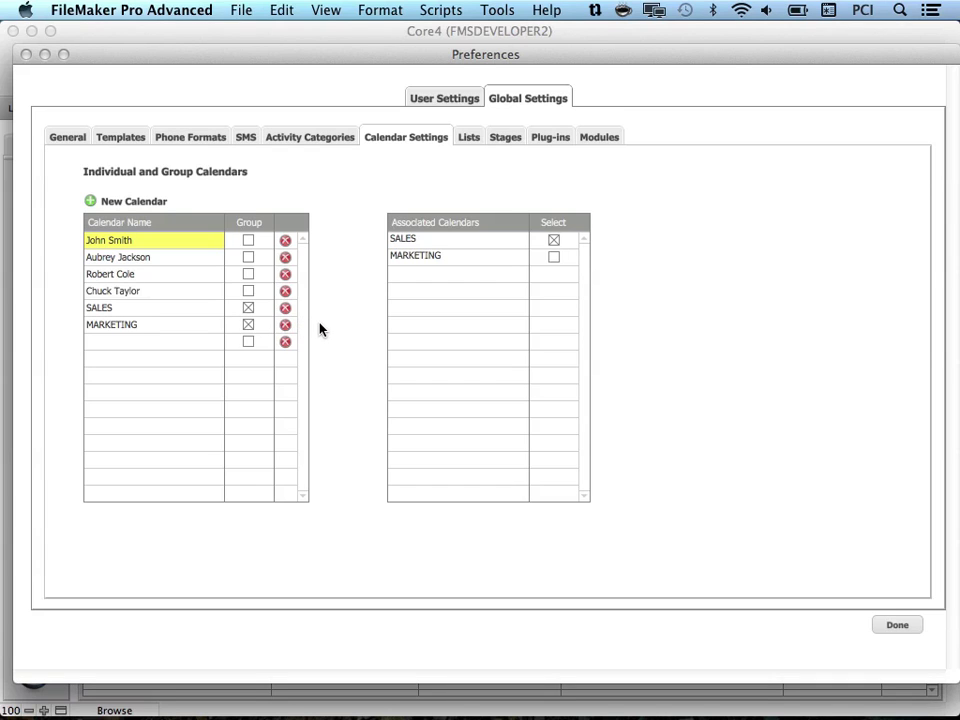
# Step: Associate the first, third and fourth individual calendars with the MARKETING group calendar
pyautogui.click(206, 325)
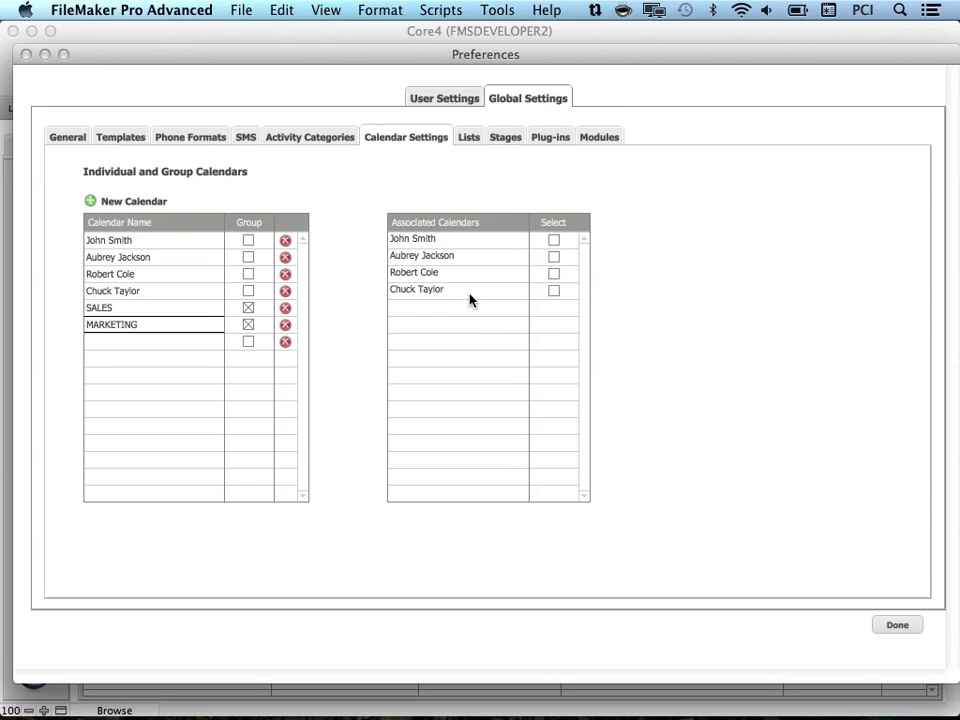
pyautogui.click(556, 241)
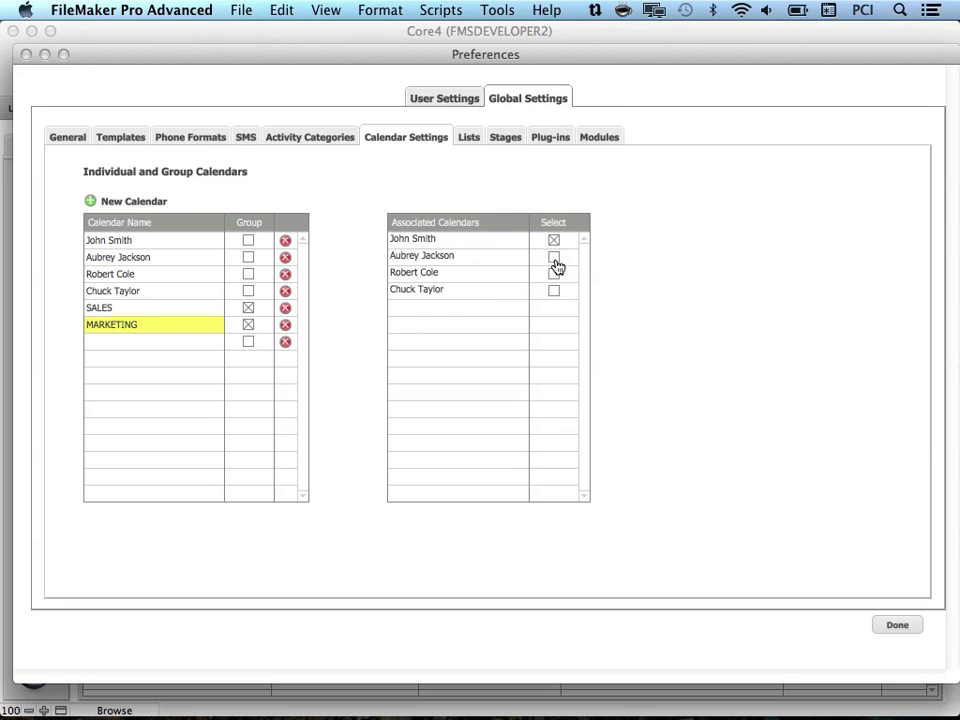
pyautogui.click(556, 273)
pyautogui.click(555, 289)
# Step: Review the accounts, payment methods, terms, shipping methods, customer messages, taxes and classes lists in the global settings
pyautogui.click(472, 139)
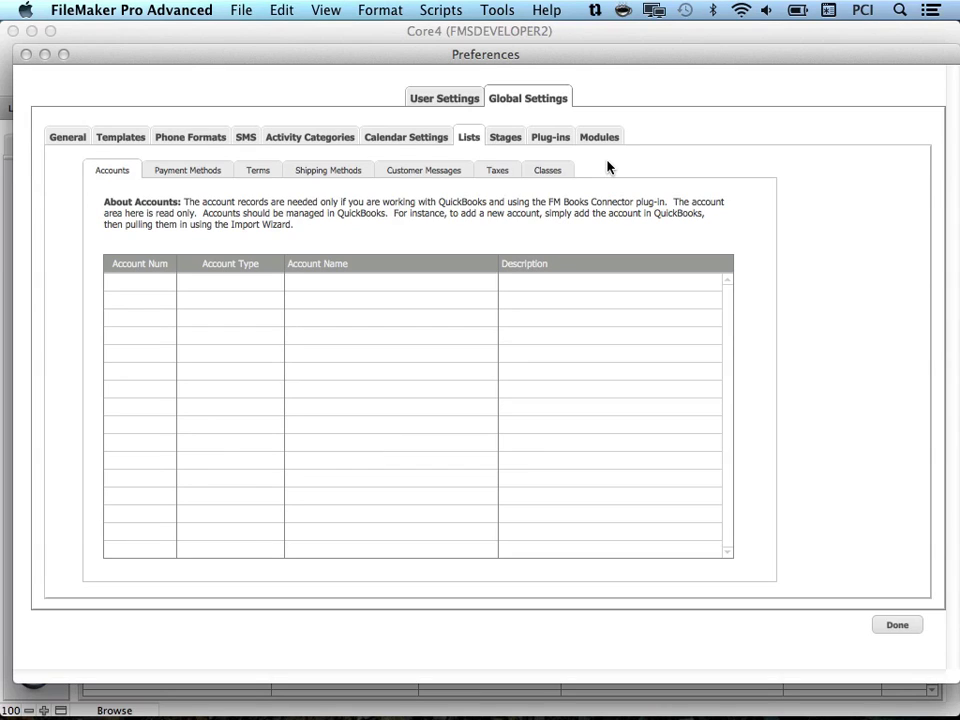
pyautogui.click(189, 170)
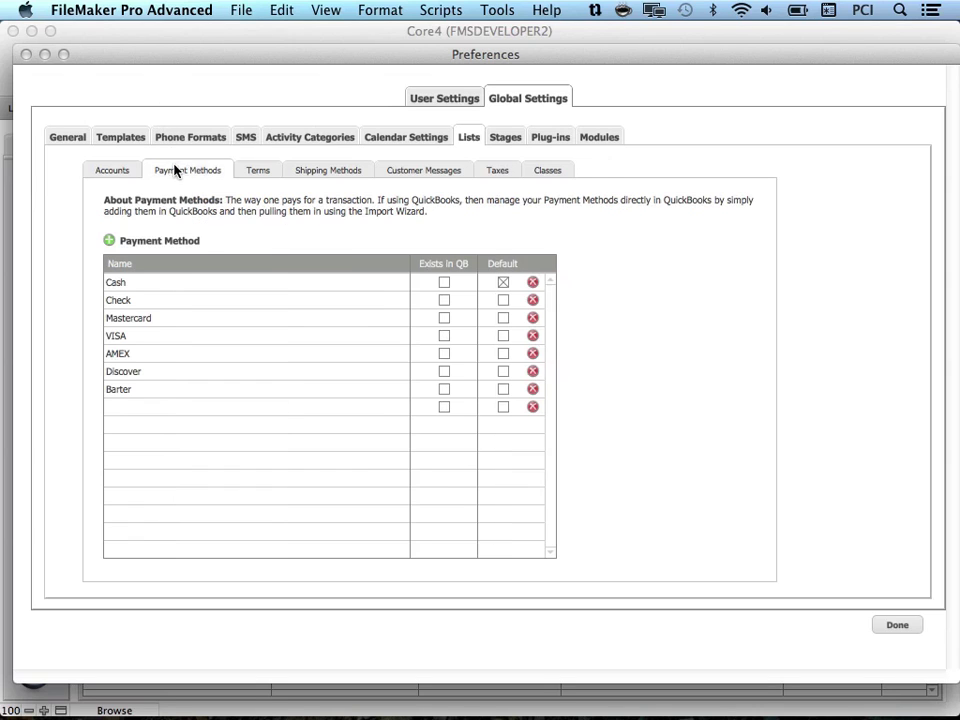
pyautogui.click(258, 172)
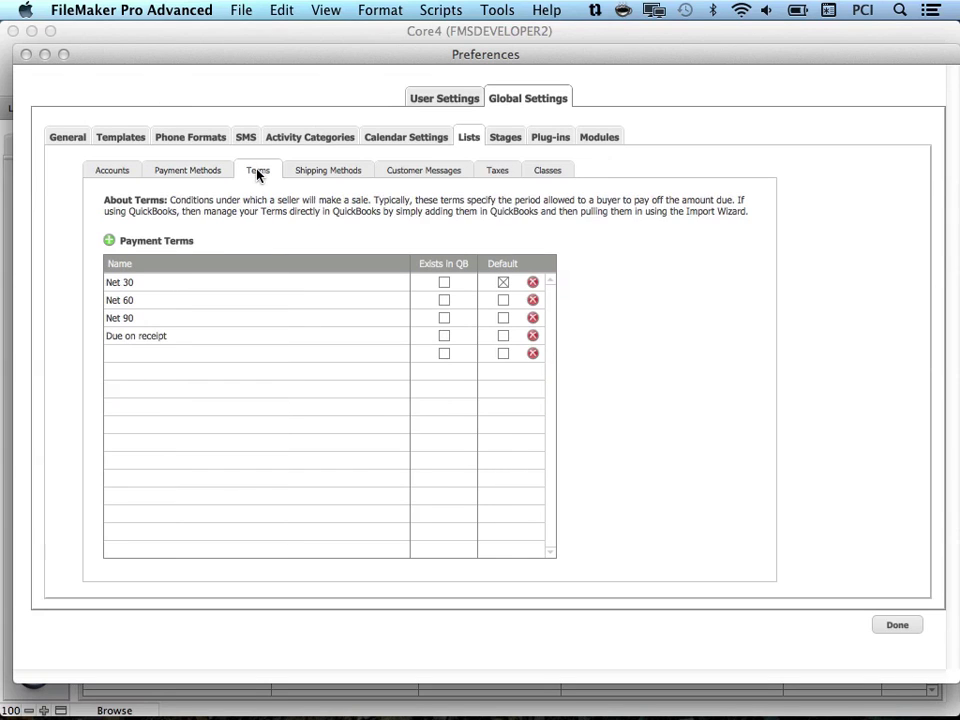
pyautogui.click(350, 174)
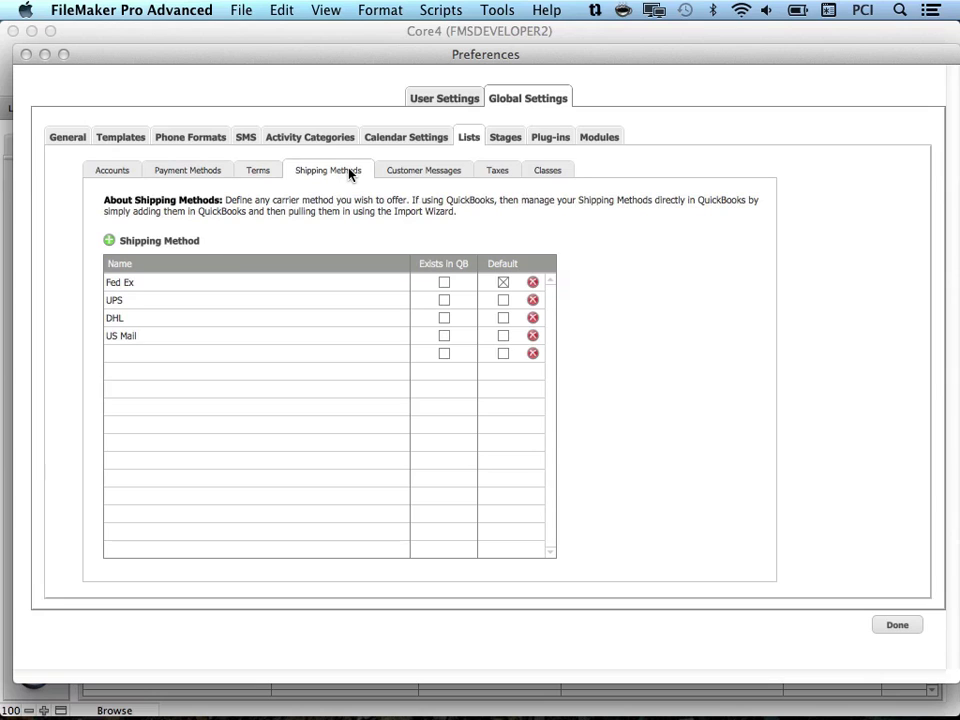
pyautogui.click(449, 176)
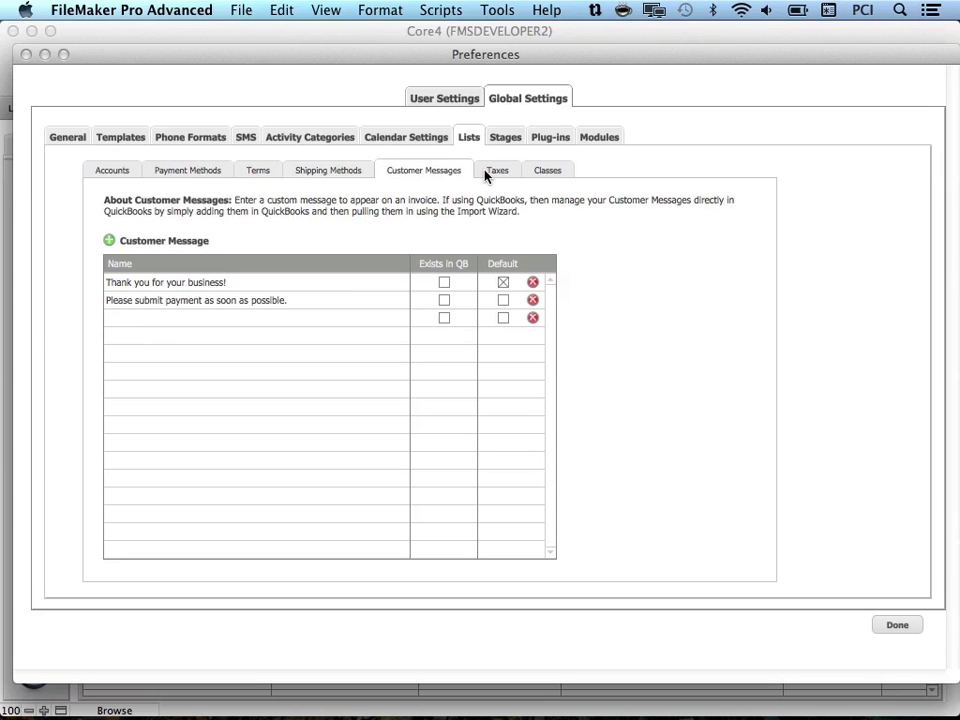
pyautogui.click(488, 175)
pyautogui.click(547, 174)
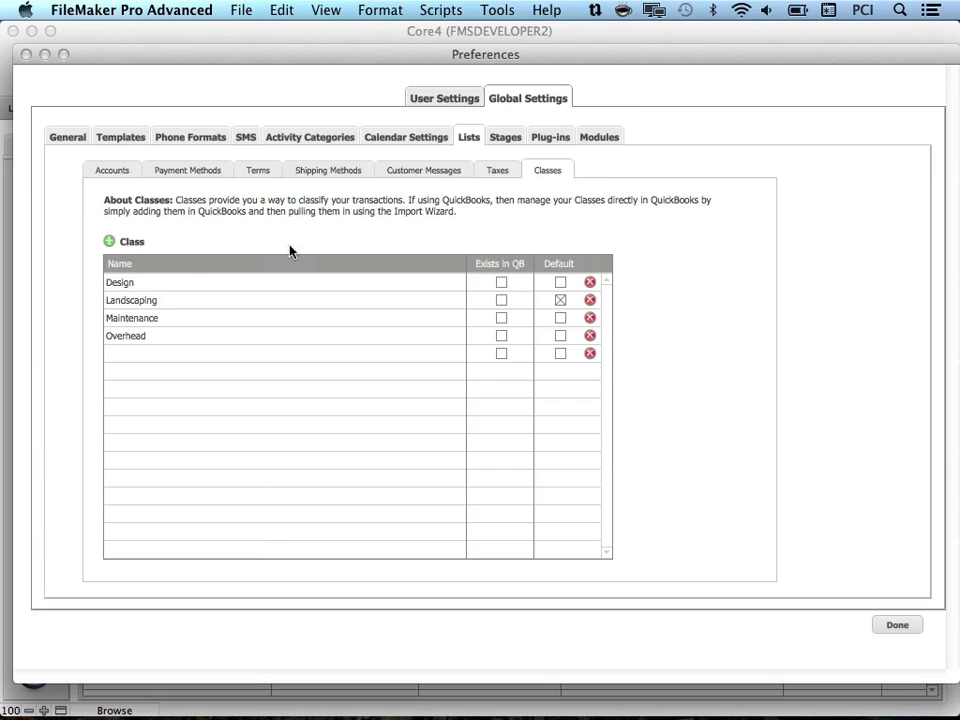
# Step: Add a class named General to the classes list and delete it again
pyautogui.click(109, 241)
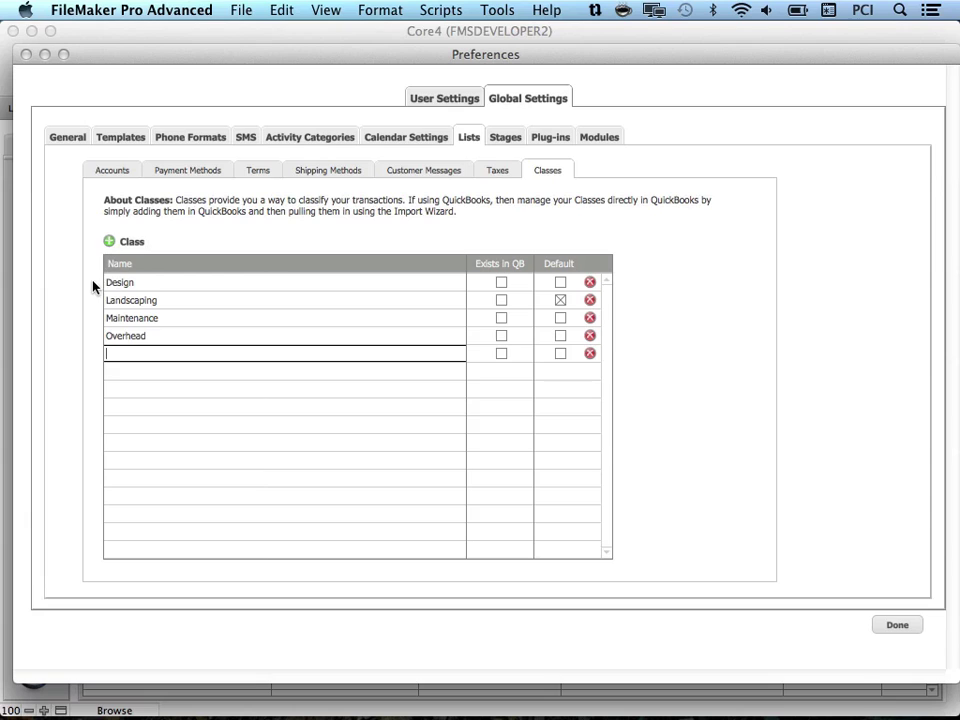
pyautogui.write('General')
pyautogui.press('Return')
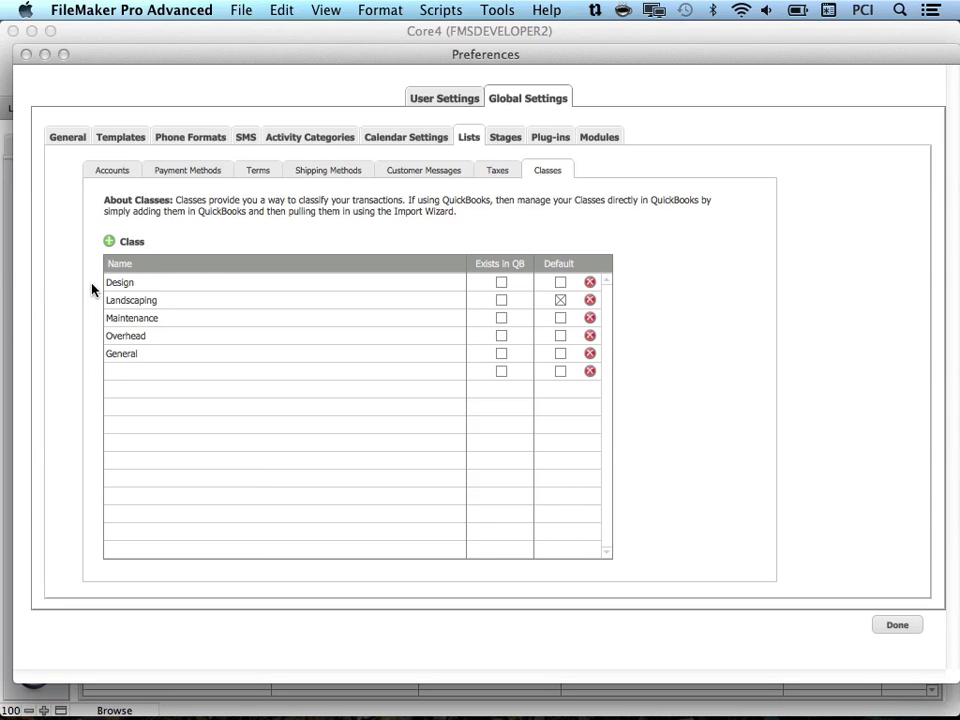
pyautogui.click(592, 359)
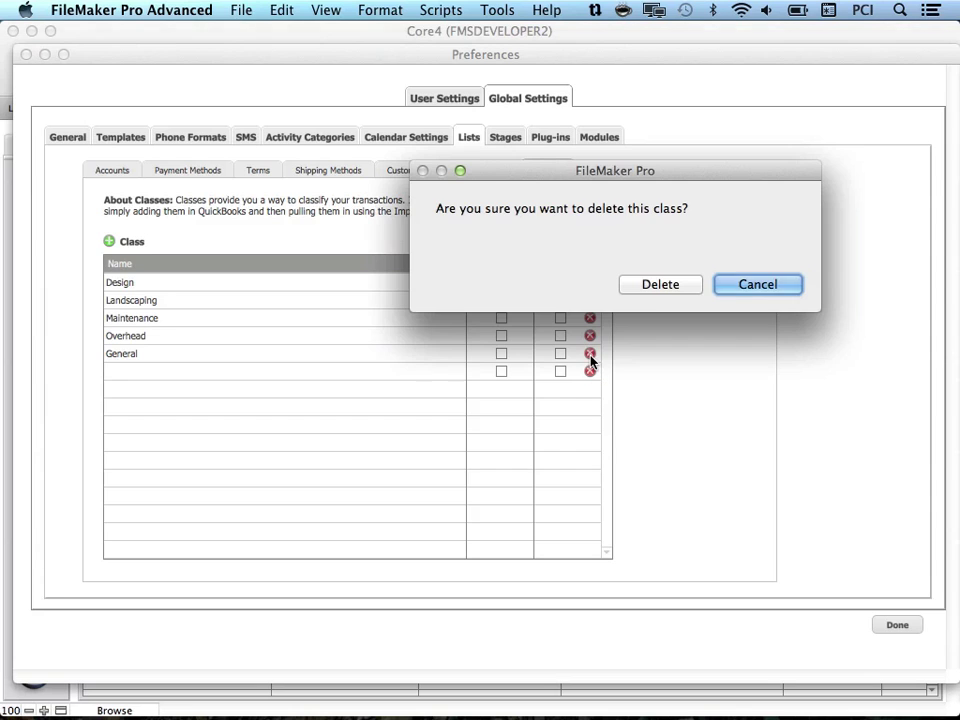
pyautogui.click(654, 289)
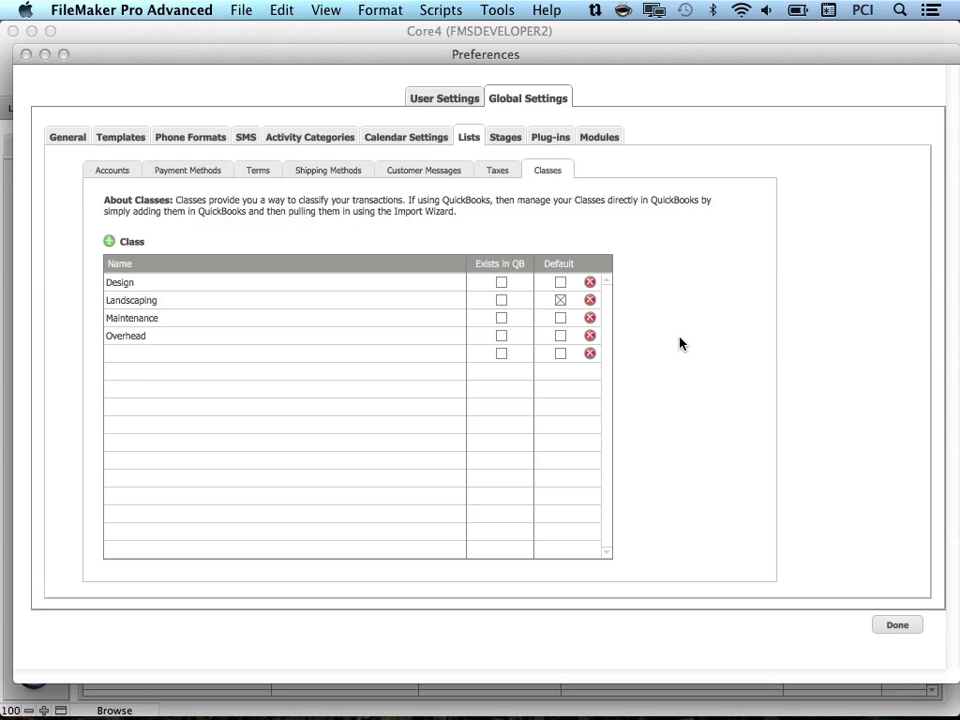
# Step: Review the opportunities, estimates, orders and invoices stages in the global settings
pyautogui.click(514, 138)
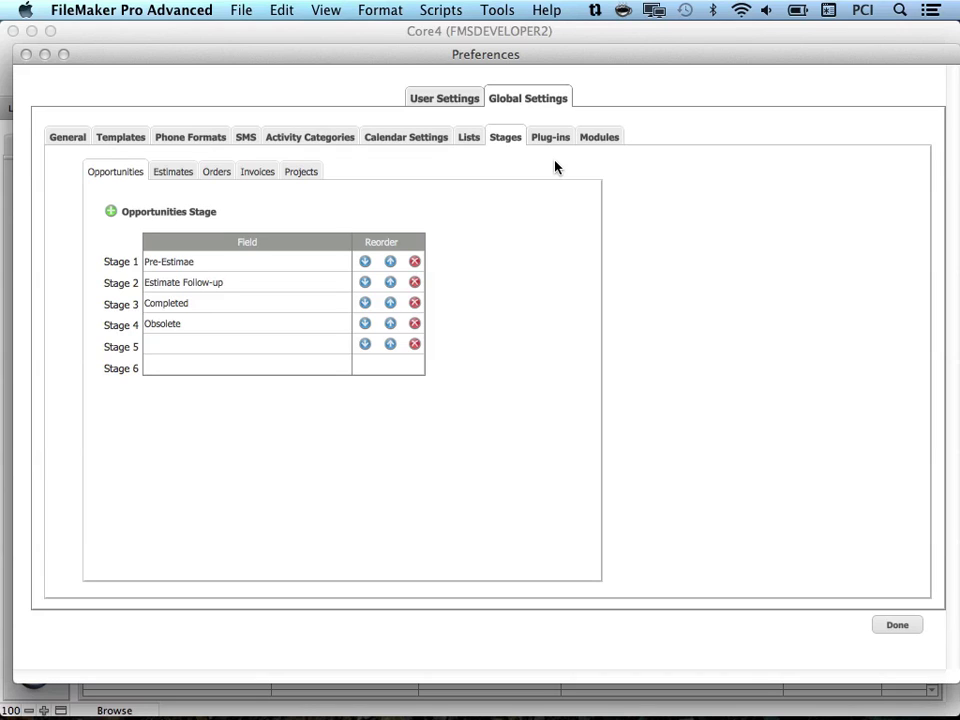
pyautogui.click(168, 177)
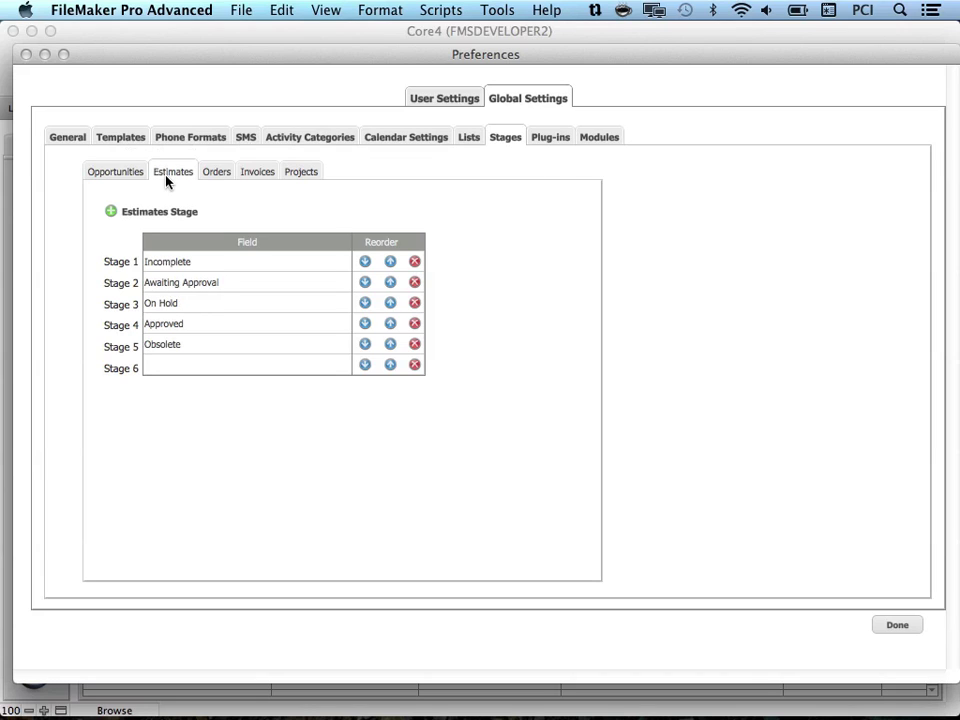
pyautogui.click(212, 177)
pyautogui.click(259, 177)
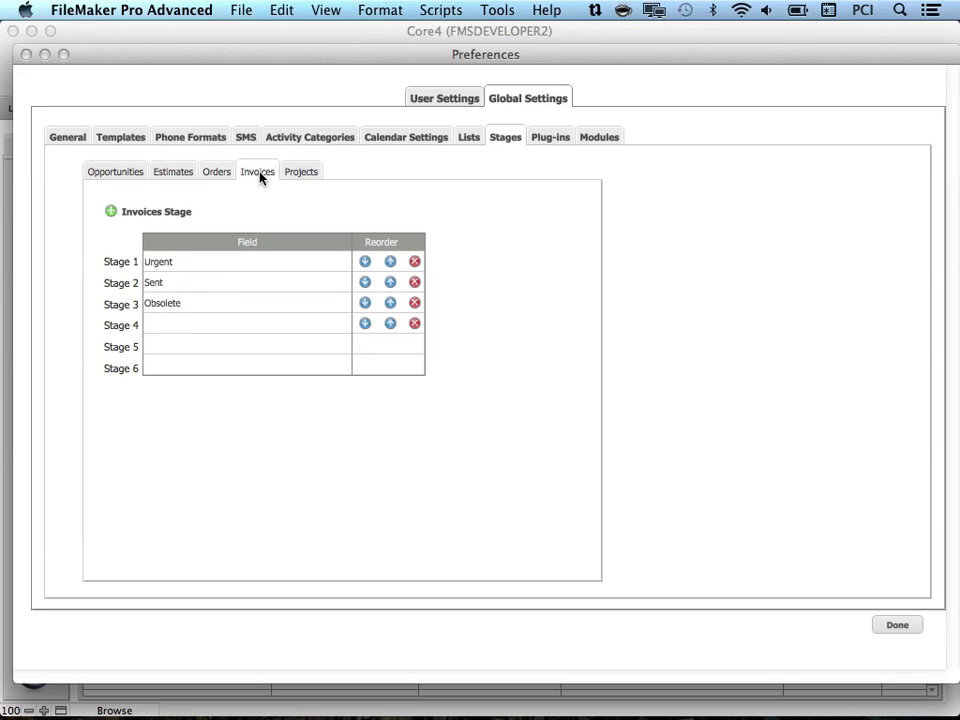
# Step: Add a sixth projects stage named Stage 6, move it up above Obsolete and back down again
pyautogui.click(294, 172)
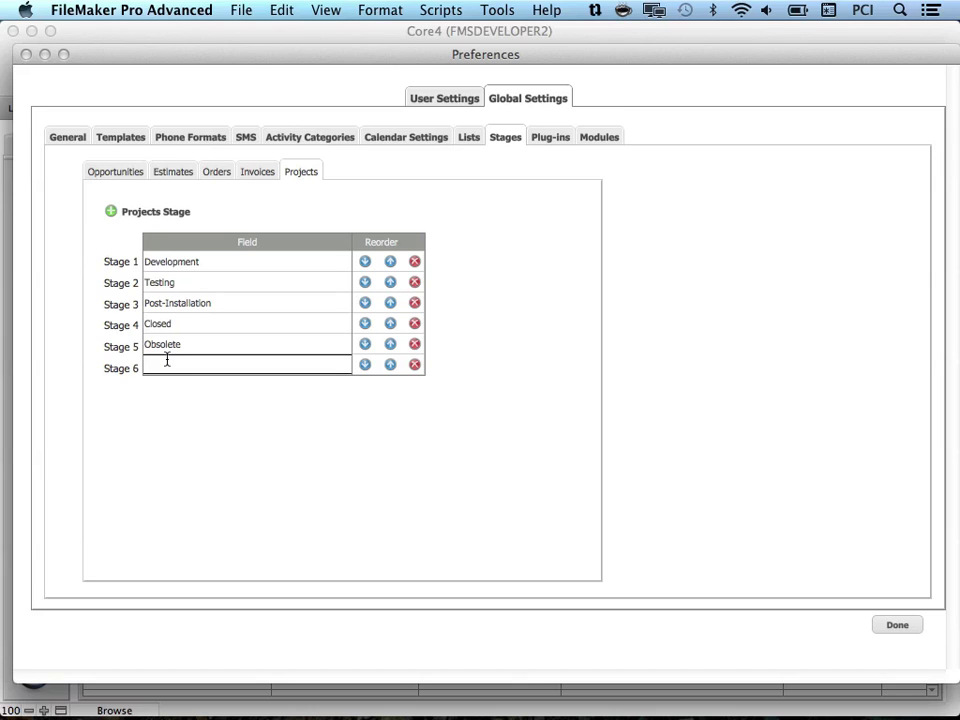
pyautogui.write('Stage 6')
pyautogui.click(369, 383)
pyautogui.click(390, 365)
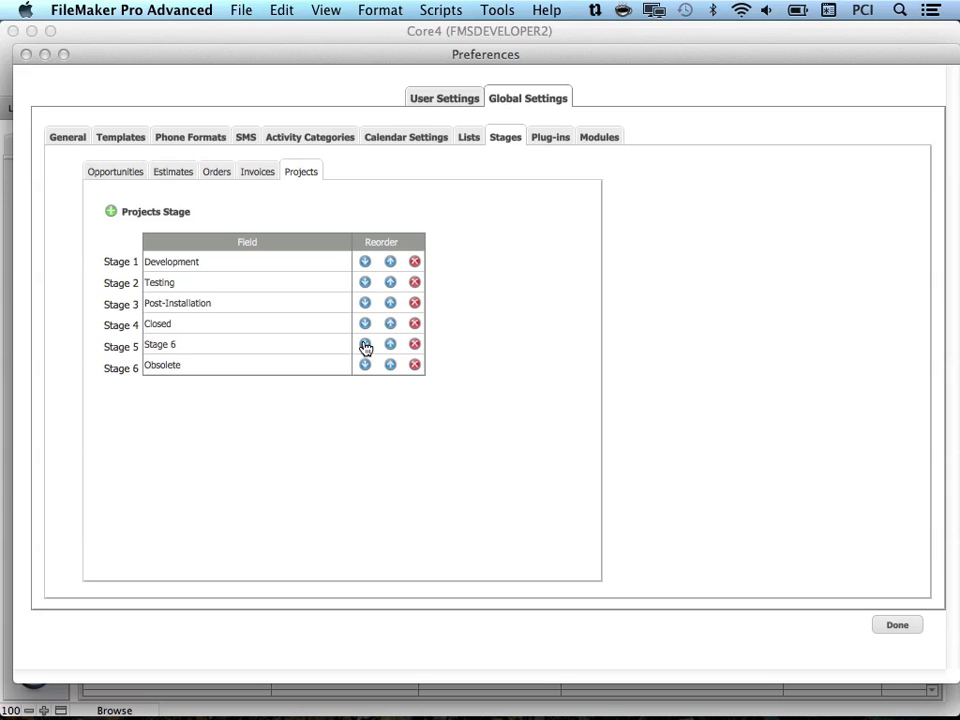
pyautogui.click(365, 344)
# Step: Review the plug-in registration settings and the module names and graphics settings
pyautogui.click(545, 140)
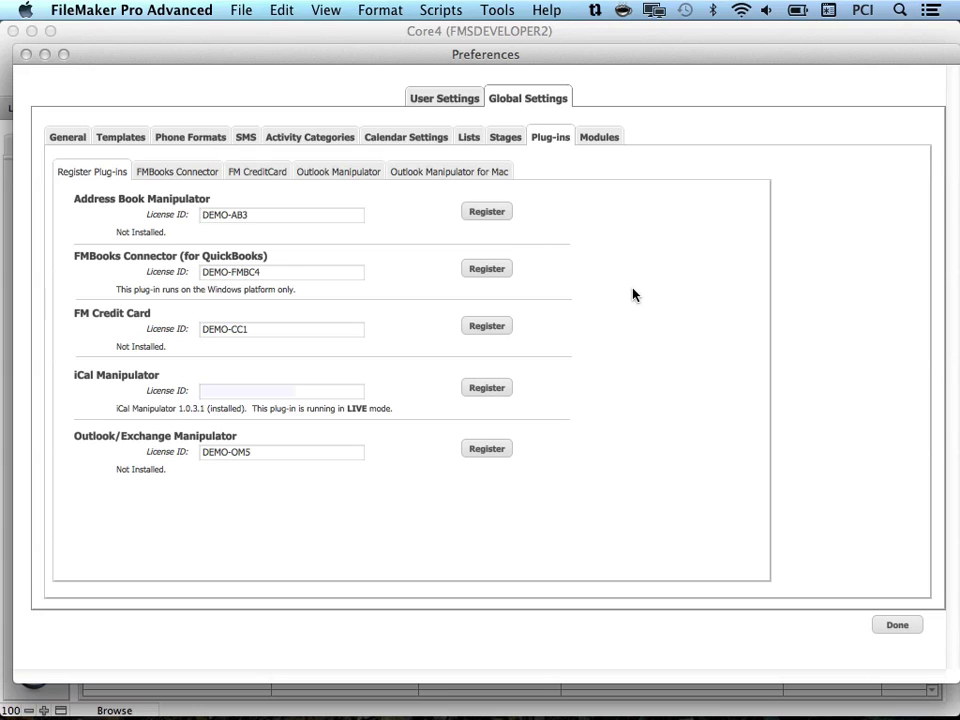
pyautogui.click(608, 137)
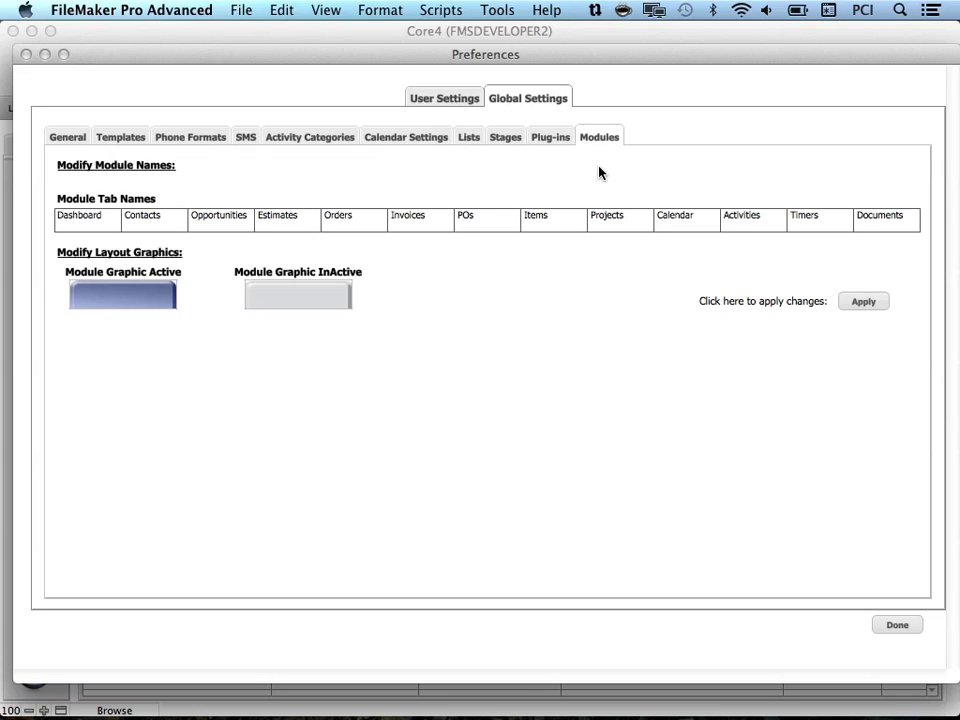